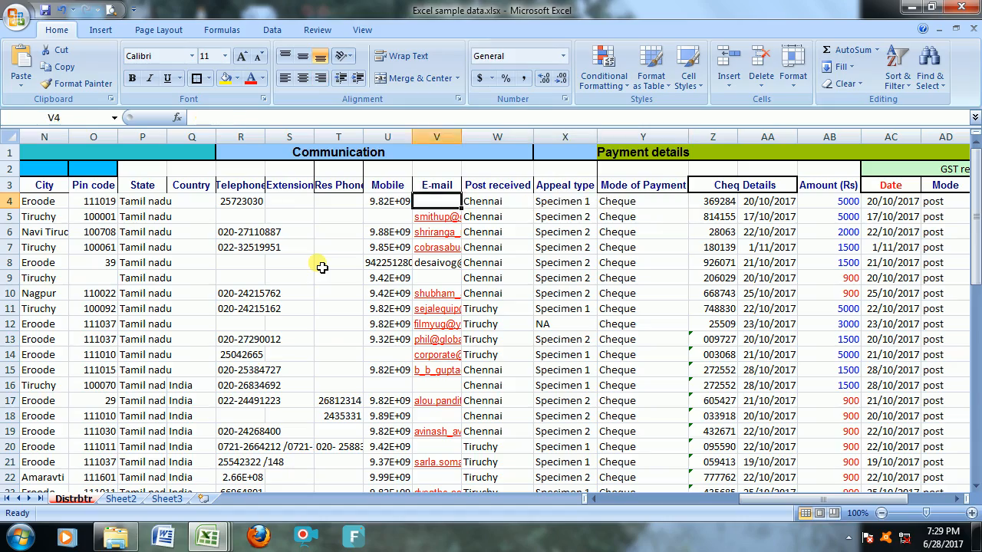
- Examine the distributor record in row 4 from the E-mail column back to the S No column
key("Left")
key("Left")
key("Left")
key("Left")
key("Left")
key("Left")
key("Left")
key("Left")
key("Left")
key("Left")
key("Left")
key("Left")
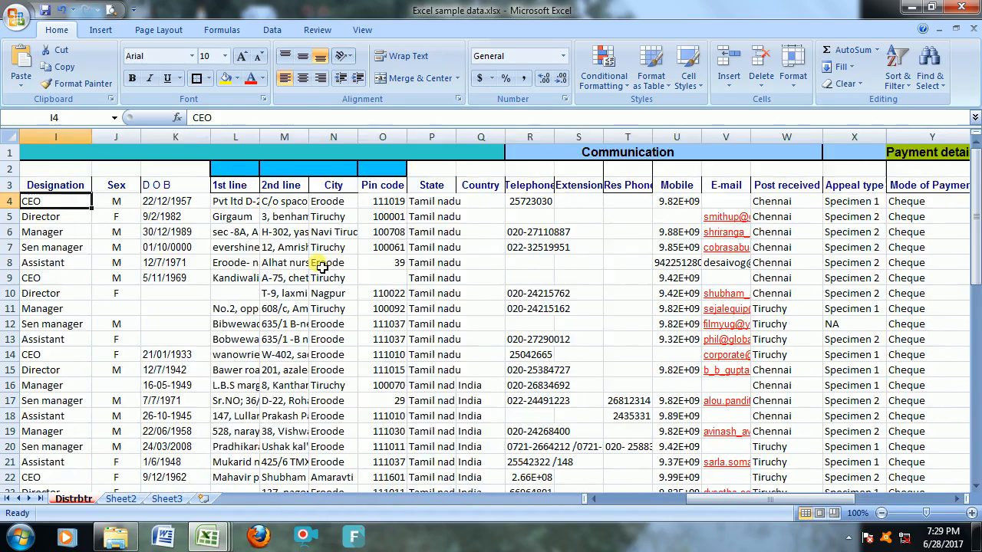
key("Left")
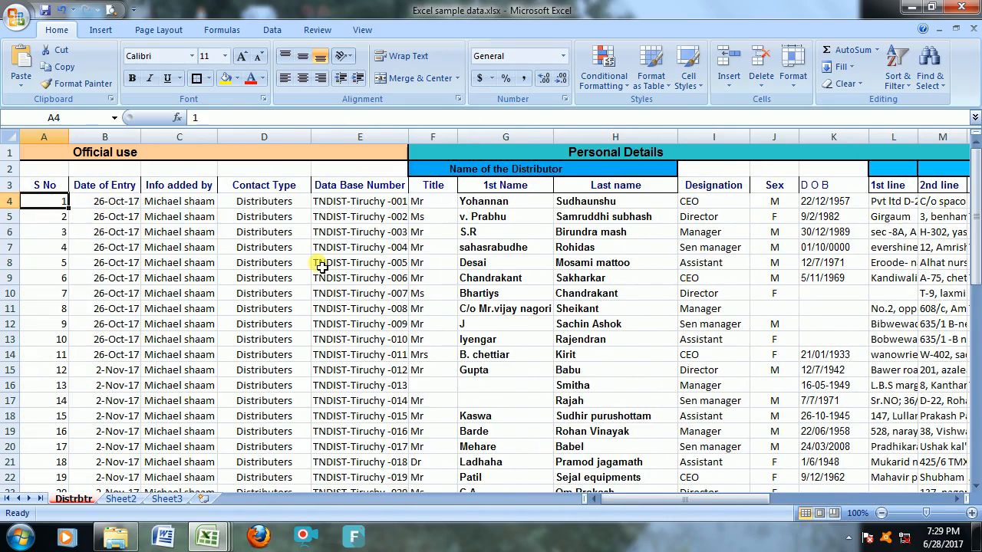
- Fill cell G4 in the 1st Name column with yellow
key("Right")
key("Right")
key("Right")
key("Right")
key("Right")
key("Right")
key("Right")
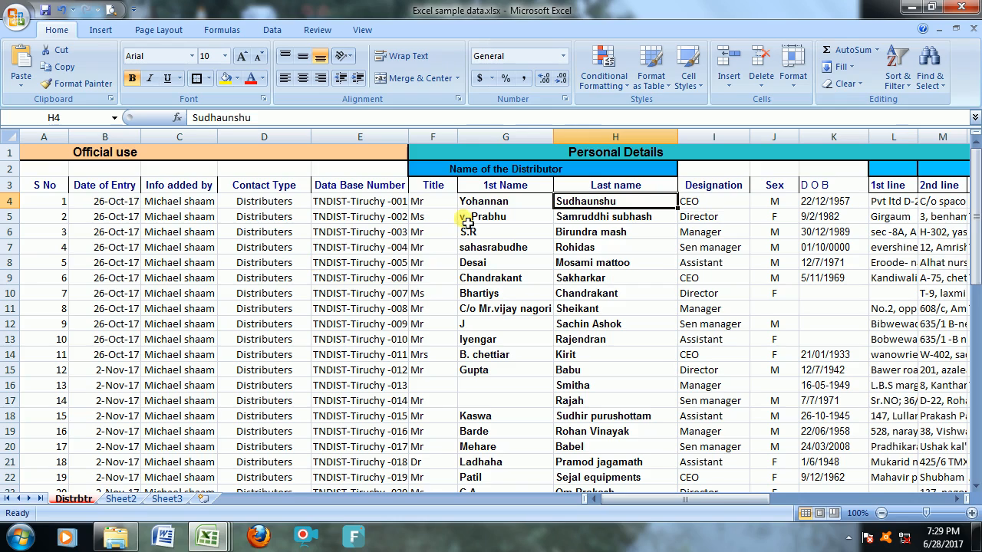
left_click(486, 204)
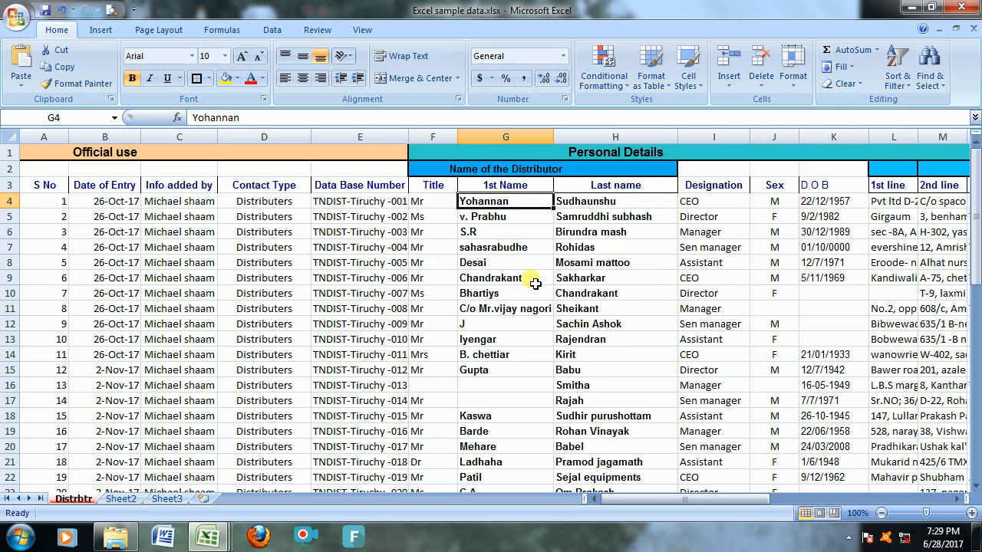
left_click(227, 79)
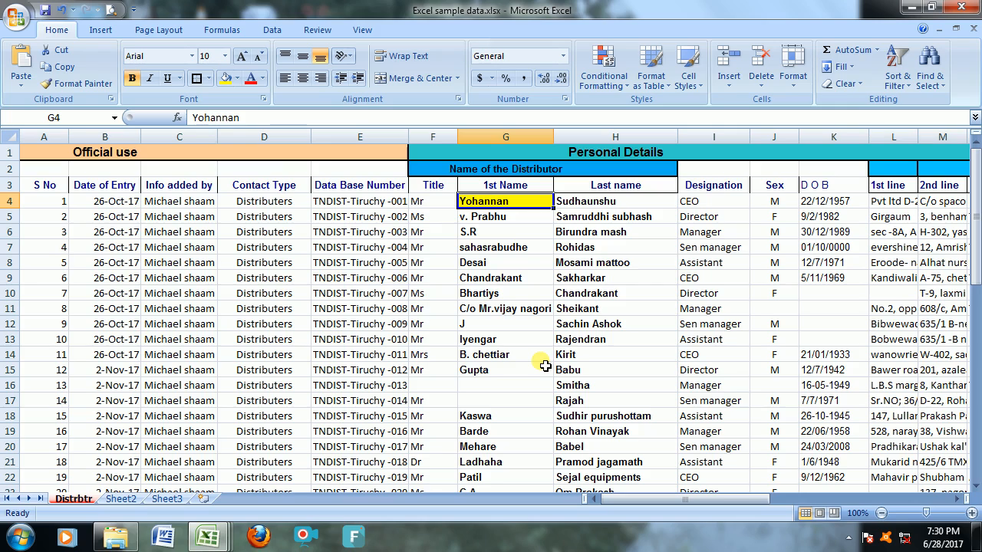
- Repeat the yellow fill on cell G8 in the 1st Name column
key("Down")
key("Down")
key("Down")
key("Down")
key("Right")
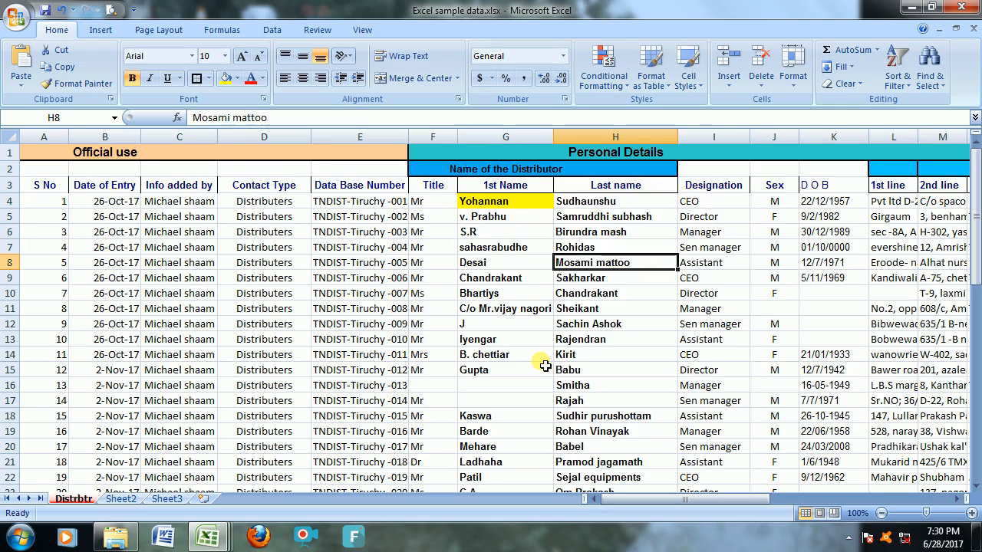
key("Left")
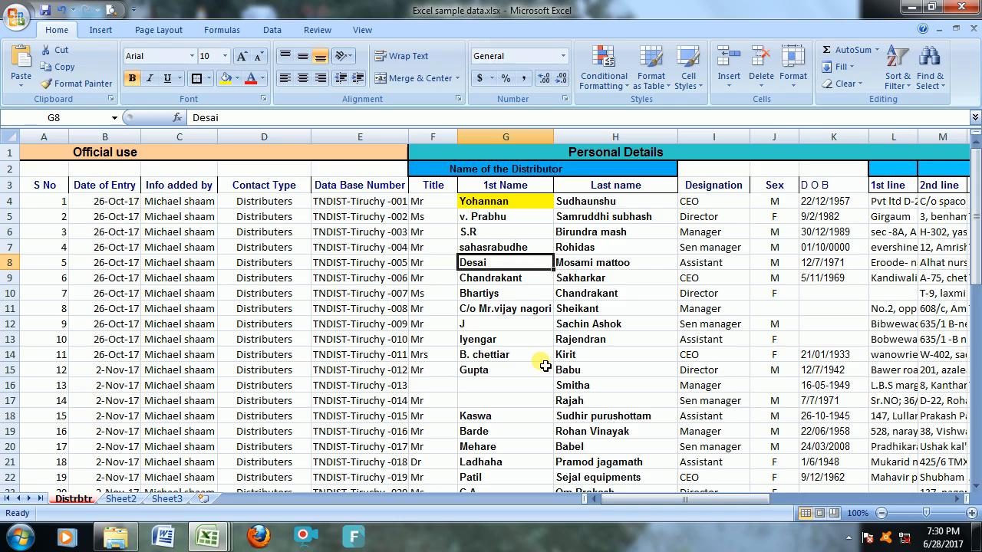
key("F4")
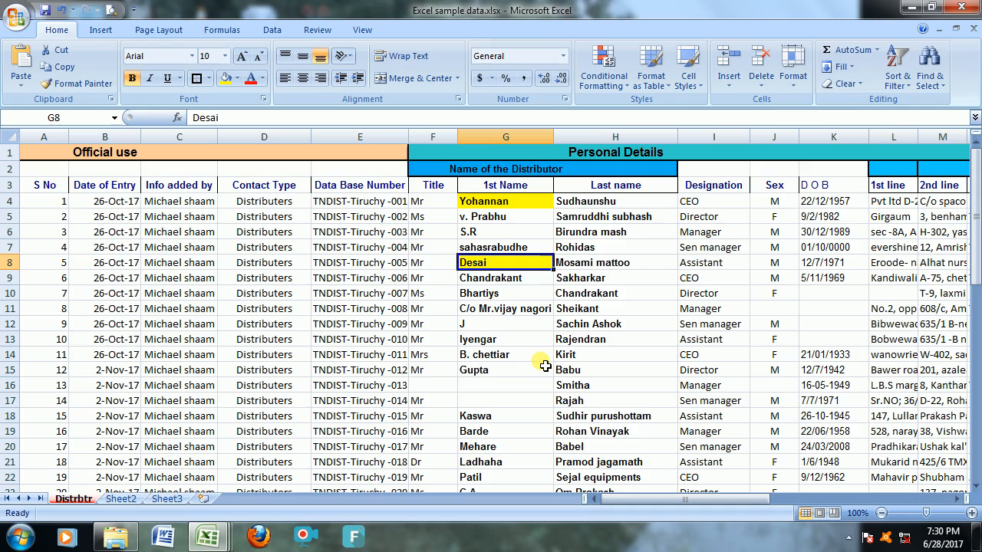
key("Down")
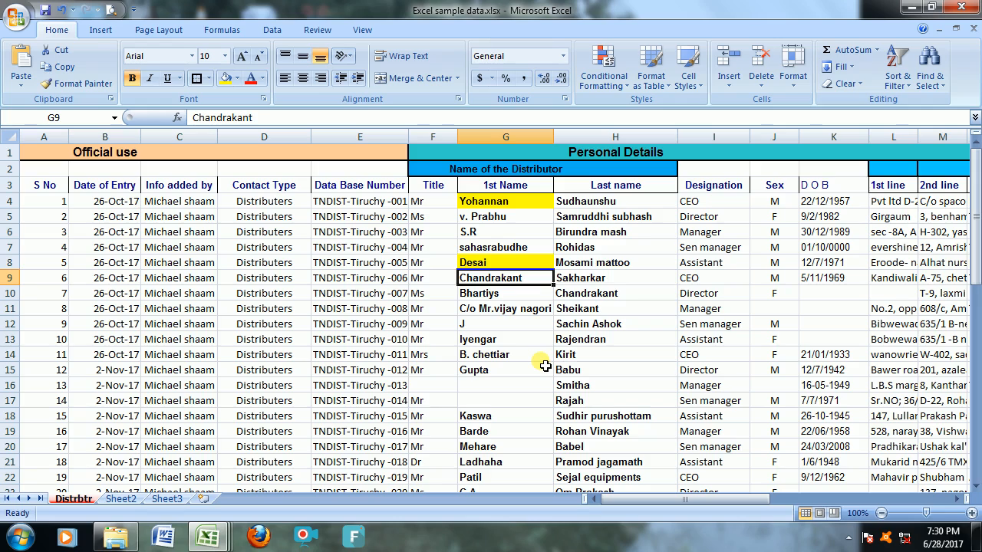
key("Up")
key("Up")
key("Up")
key("Up")
key("Up")
key("Up")
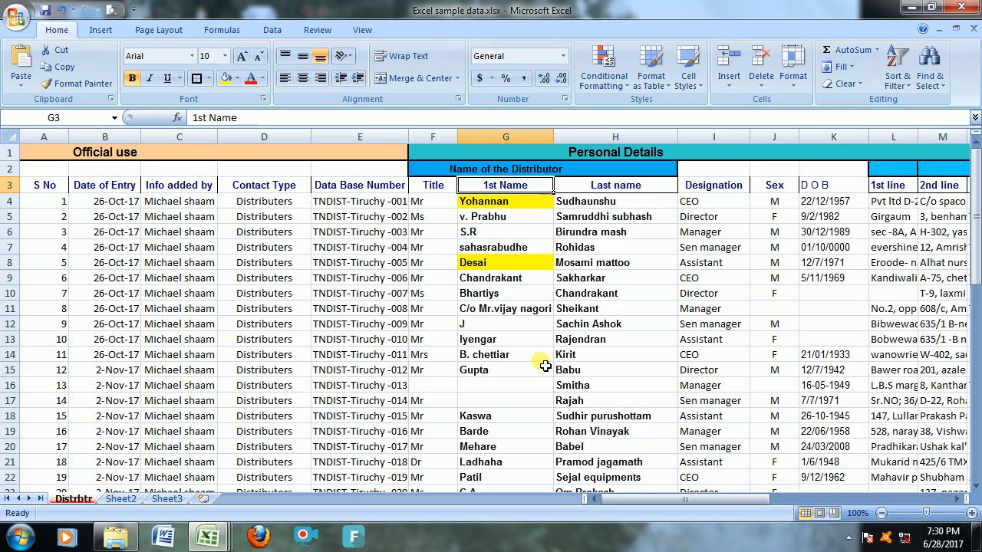
key("Down")
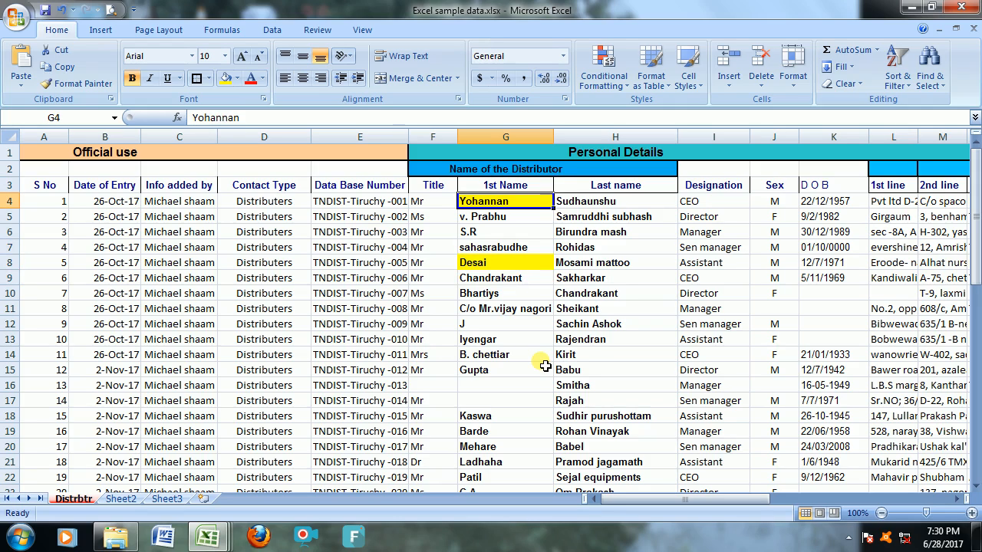
- Repeat the yellow fill on cells G12 and G15 in the 1st Name column
key("Down")
key("Down")
key("Down")
key("Down")
key("Down")
key("Down")
key("Down")
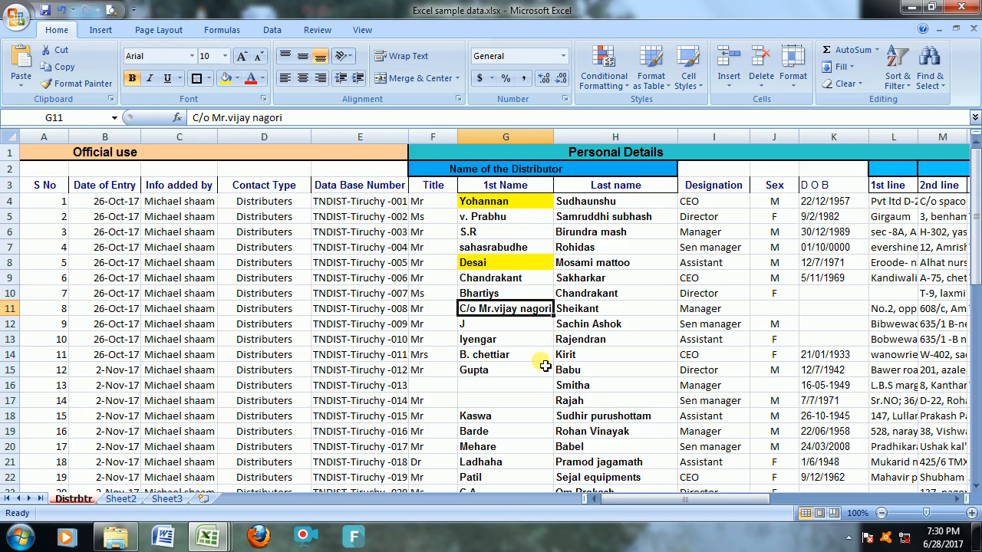
key("Down")
key("F4")
key("Down")
key("Down")
key("Down")
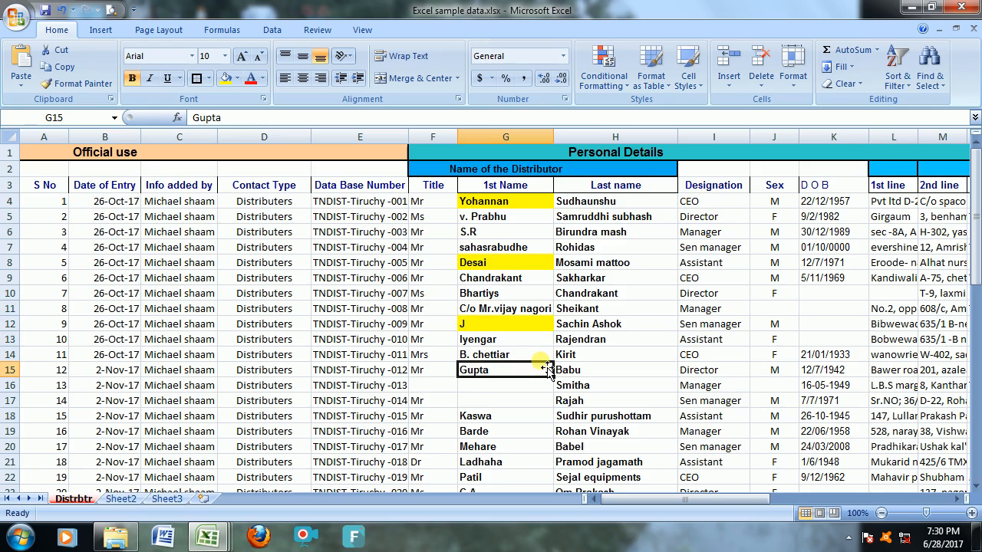
key("F4")
- Undo the yellow fills on cells G4, G8, G12 and G15
key("Down")
key("Down")
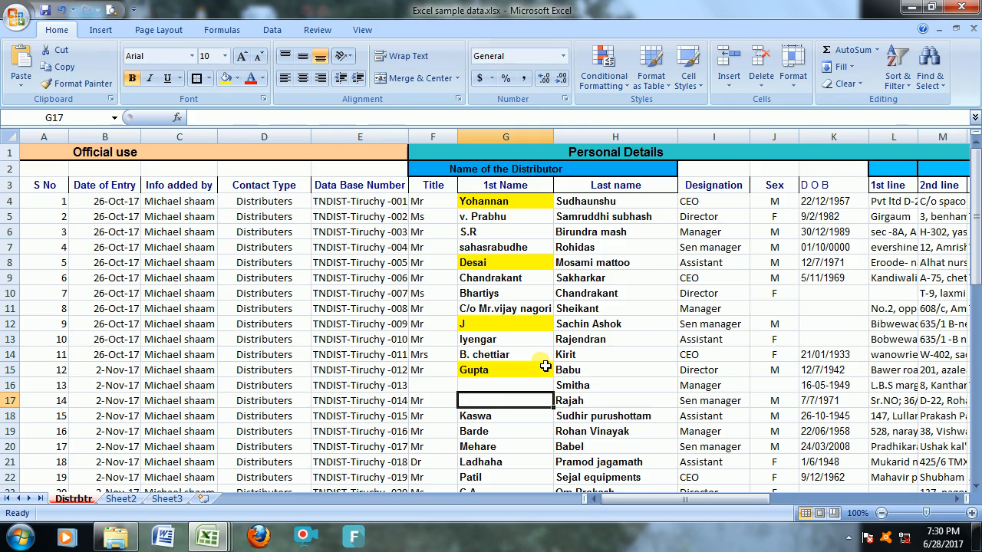
key("Up")
key("Up")
key("Up")
key("Up")
key("Up")
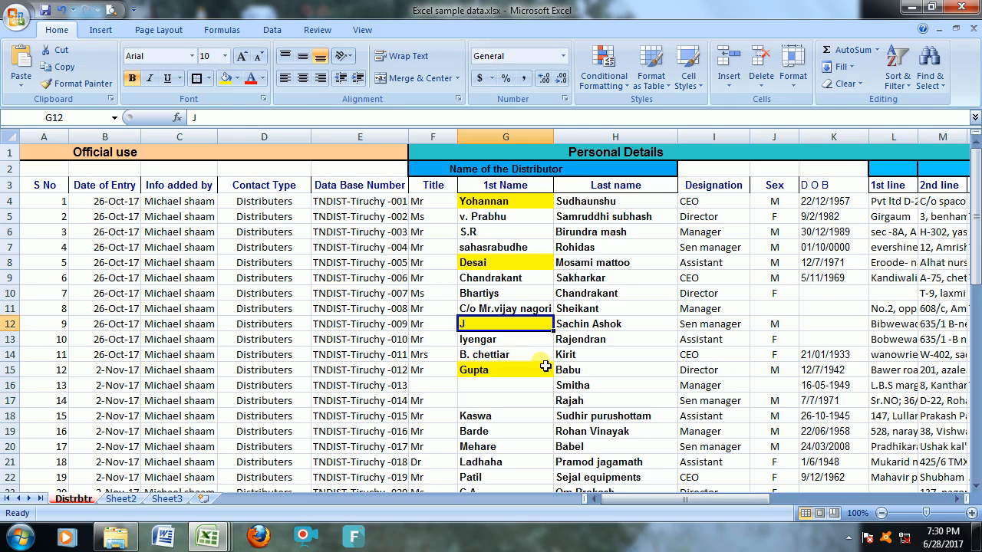
key("ctrl+z")
key("ctrl+z")
key("ctrl+z")
key("ctrl+z")
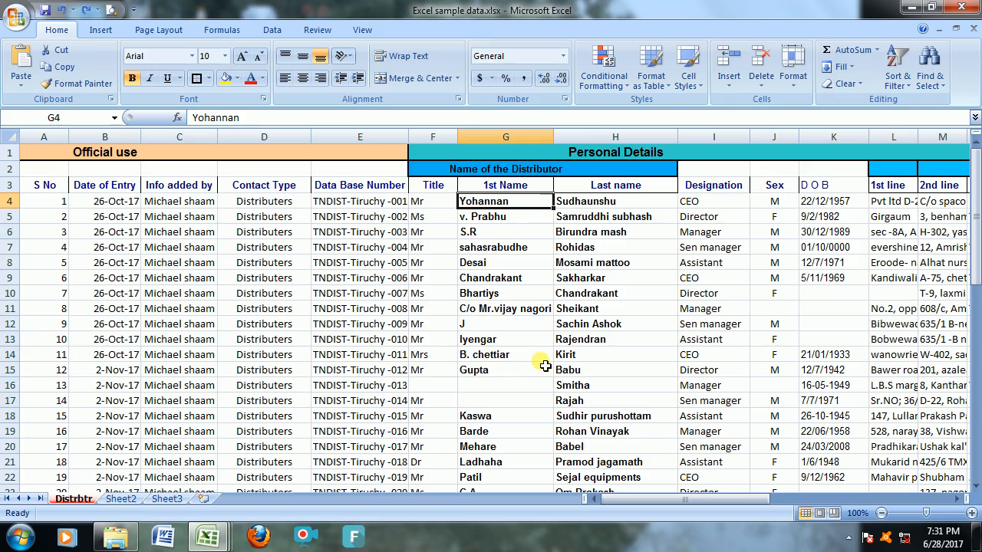
- Fill cell G4 with yellow and set its font to Arial Black
key("Down")
key("Up")
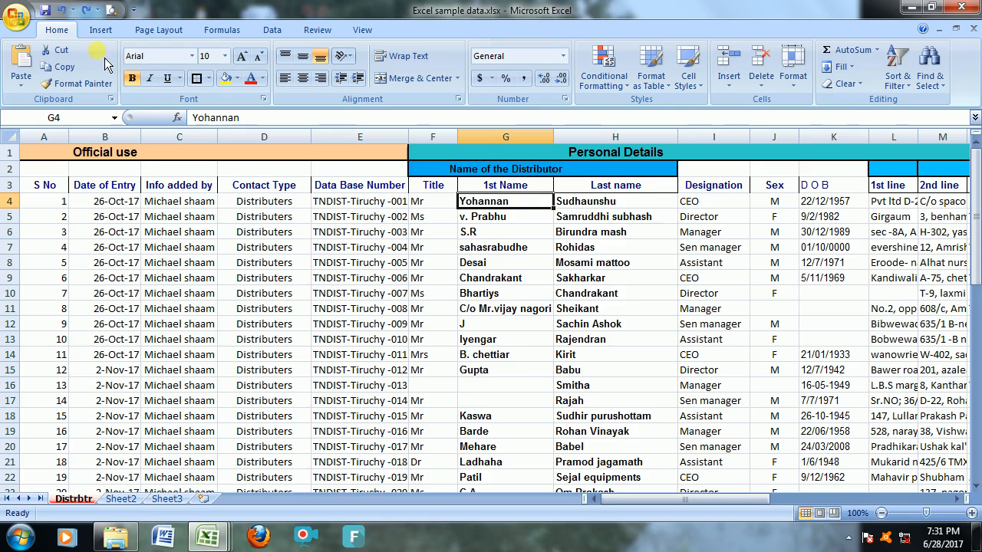
left_click(229, 79)
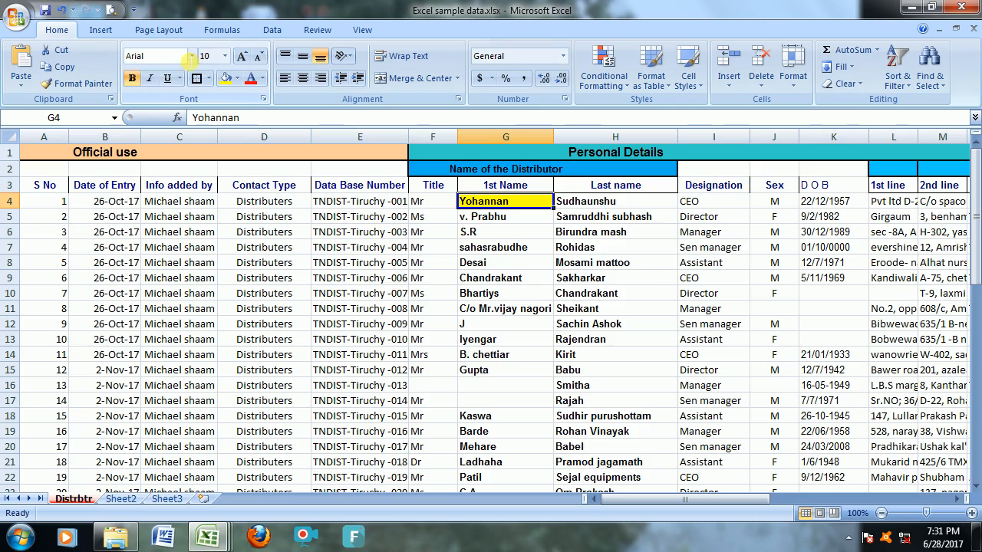
left_click(192, 56)
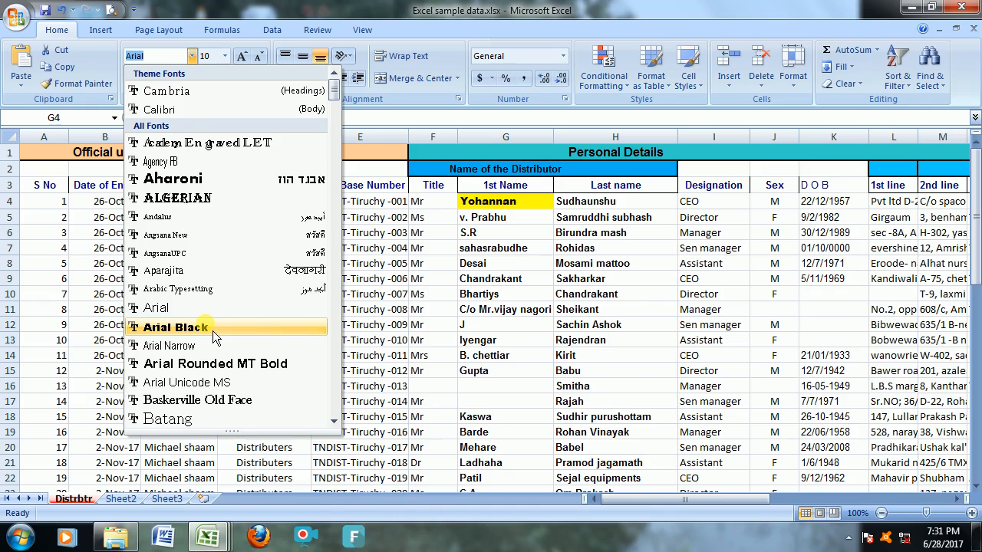
left_click(211, 328)
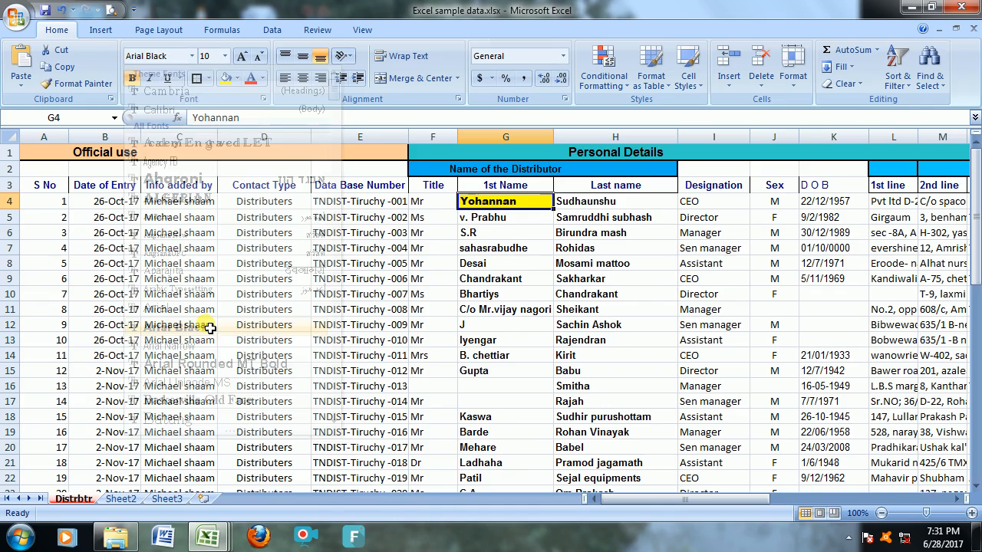
- Repeat the last formatting action, the Arial Black font change, on cell G7
left_click(517, 253)
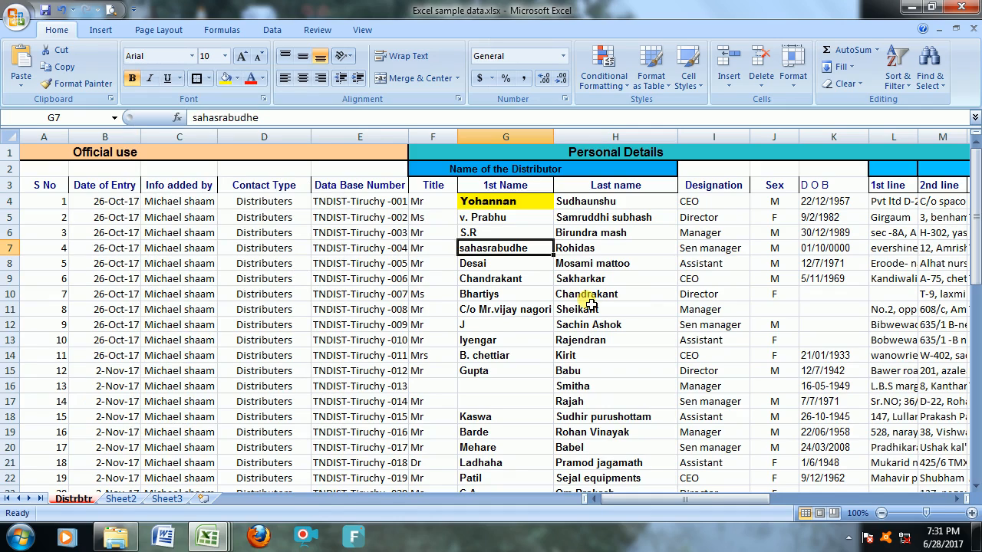
key("F4")
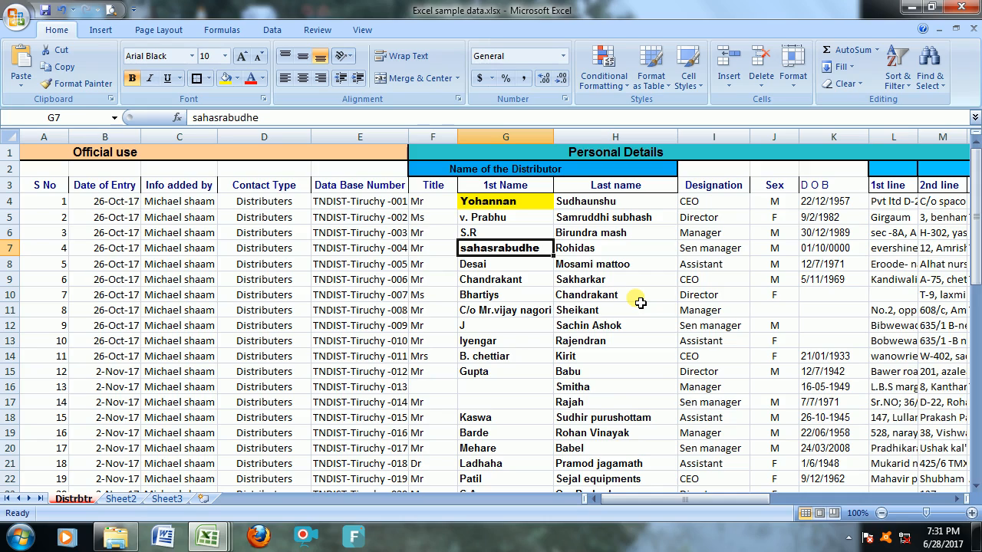
- Undo the Arial Black font changes on G7 and G4 and the yellow fill on G4
key("ctrl+z")
key("ctrl+z")
key("ctrl+z")
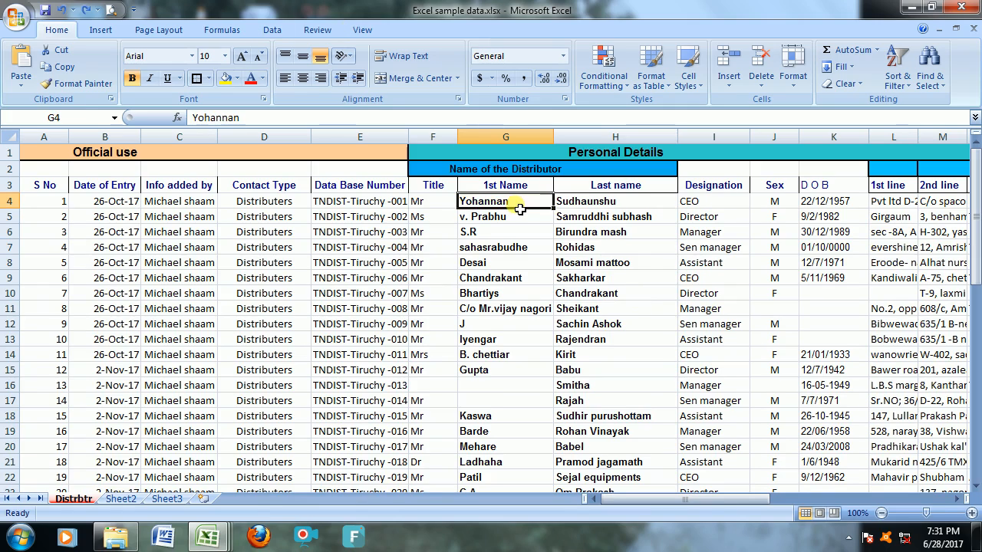
- In the Format Cells dialog for G4, set the font to Arial Black, size 12, white, with strikethrough
left_click(266, 102)
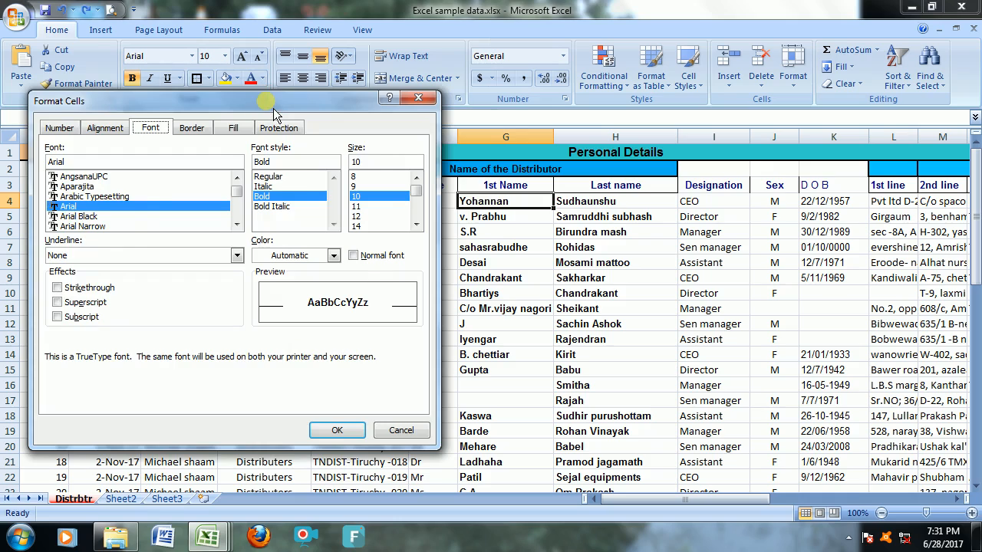
left_click_drag(274, 112, 255, 103)
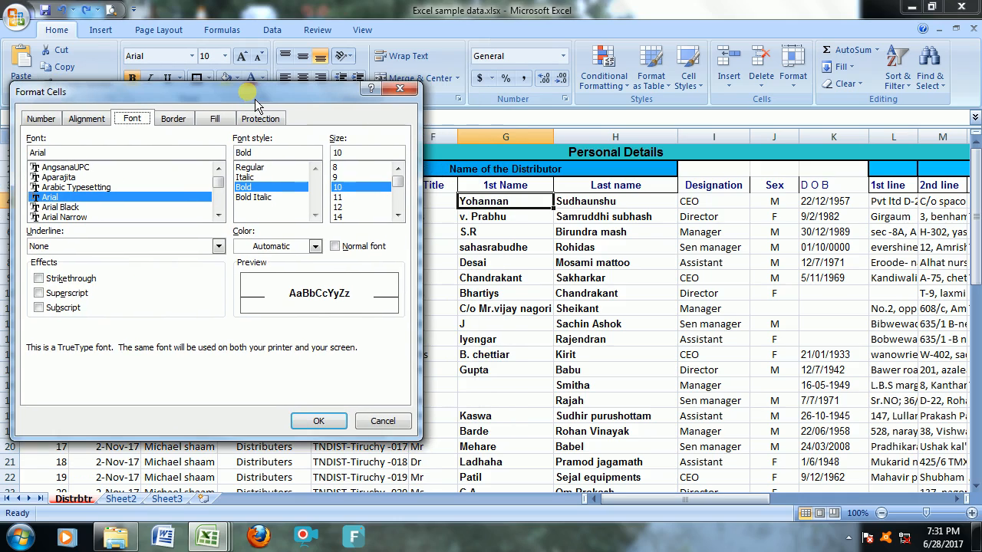
left_click(63, 207)
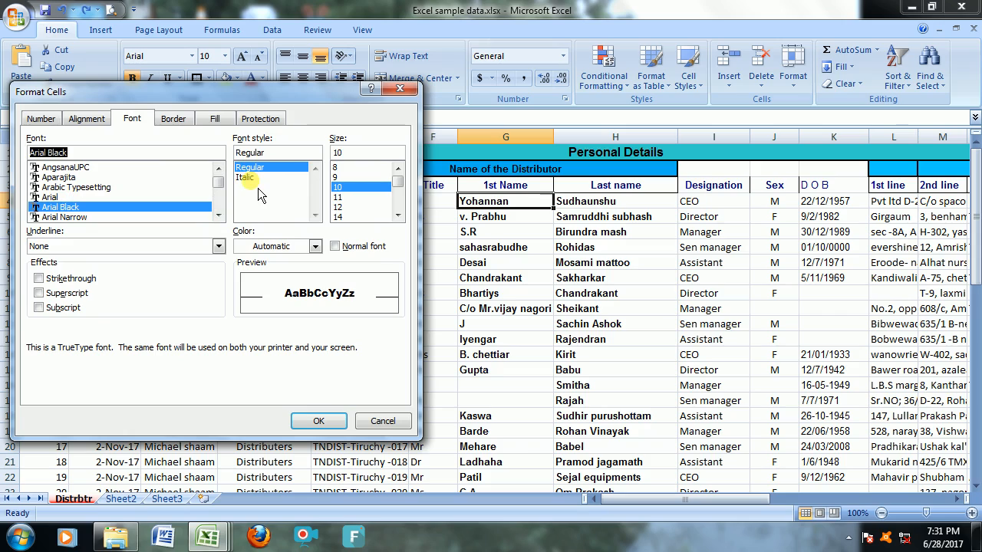
left_click(338, 206)
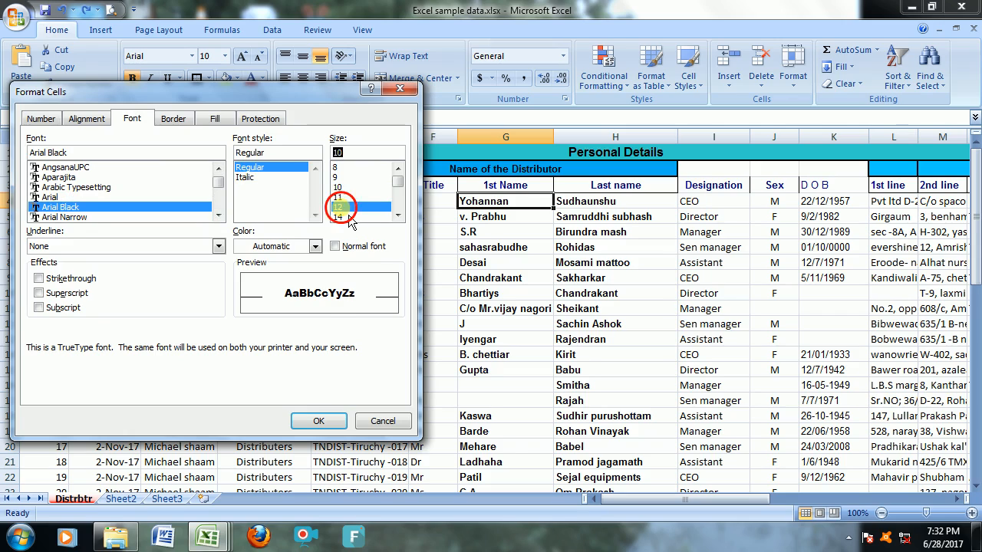
left_click(326, 254)
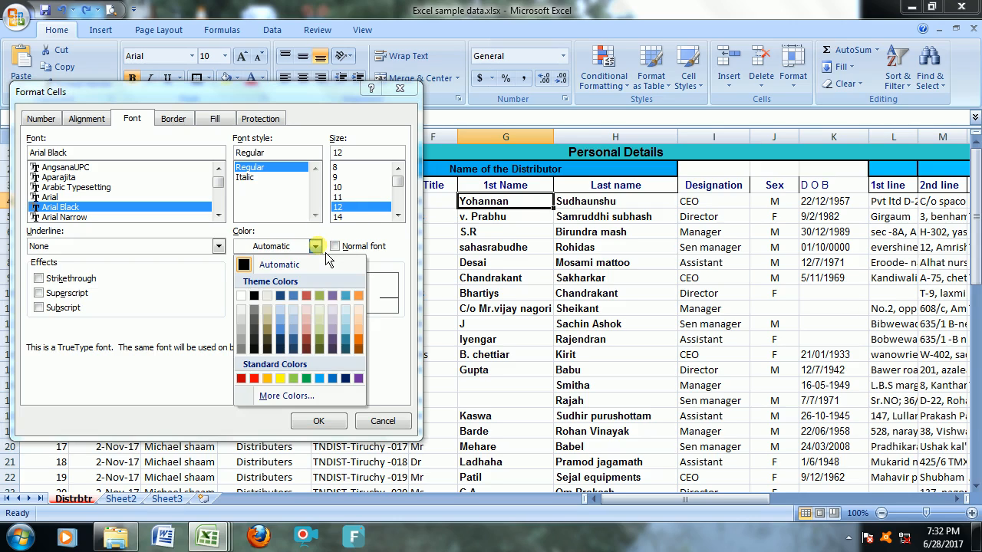
left_click(240, 296)
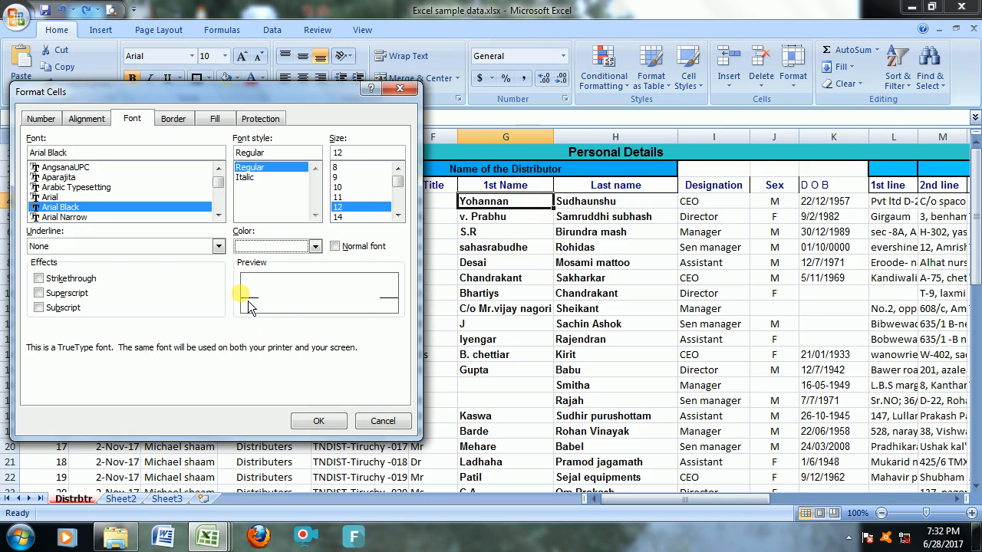
left_click(86, 289)
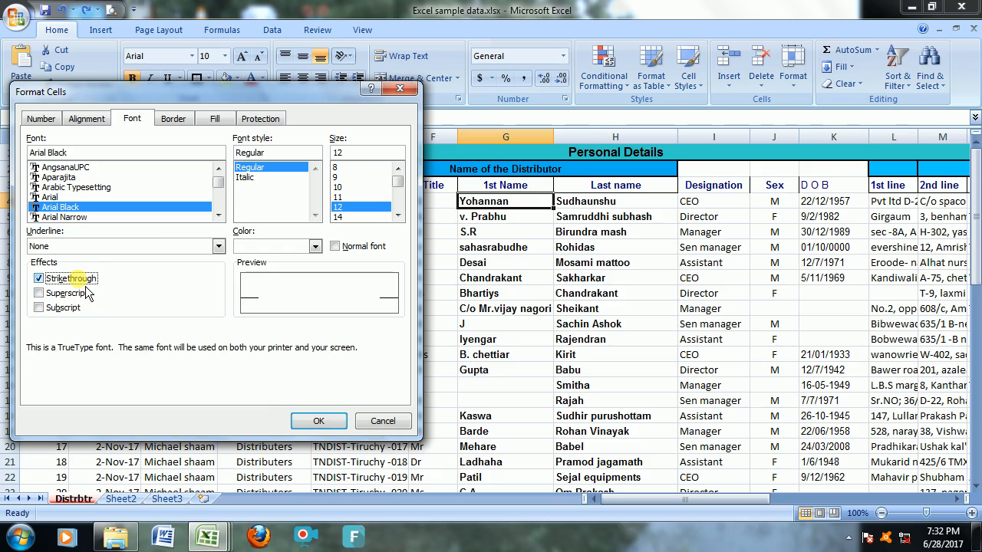
- Set a black background fill for cell G4 and apply the combined formatting
left_click(217, 120)
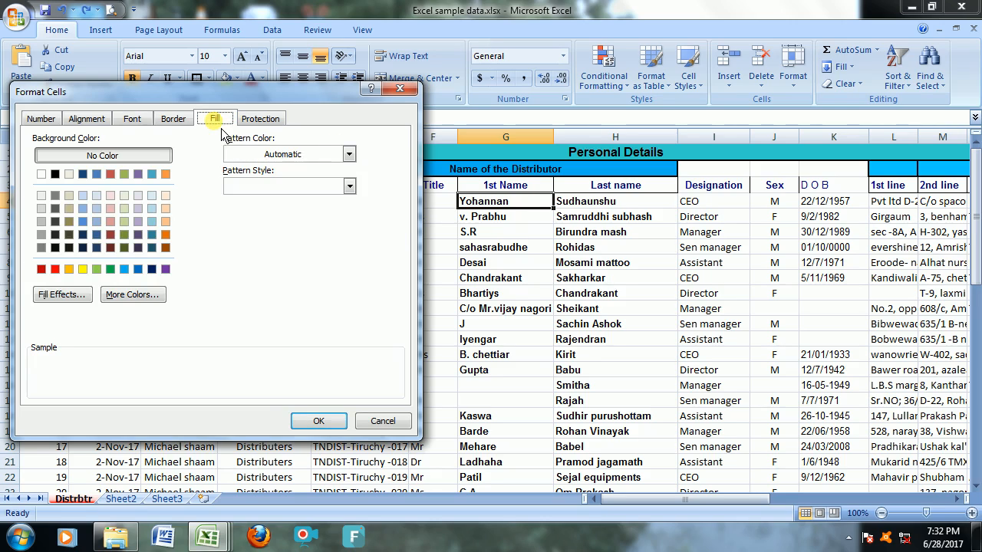
left_click(56, 175)
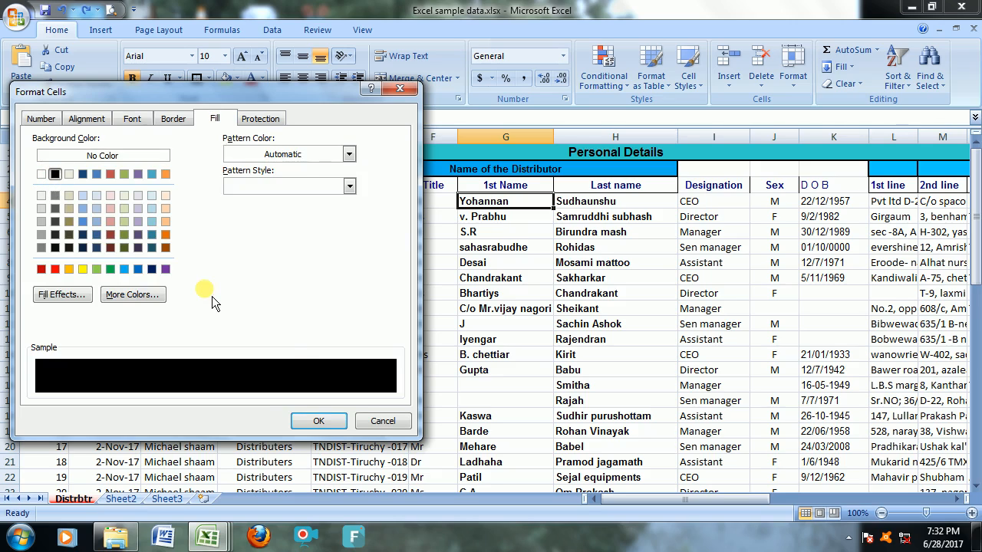
left_click(319, 422)
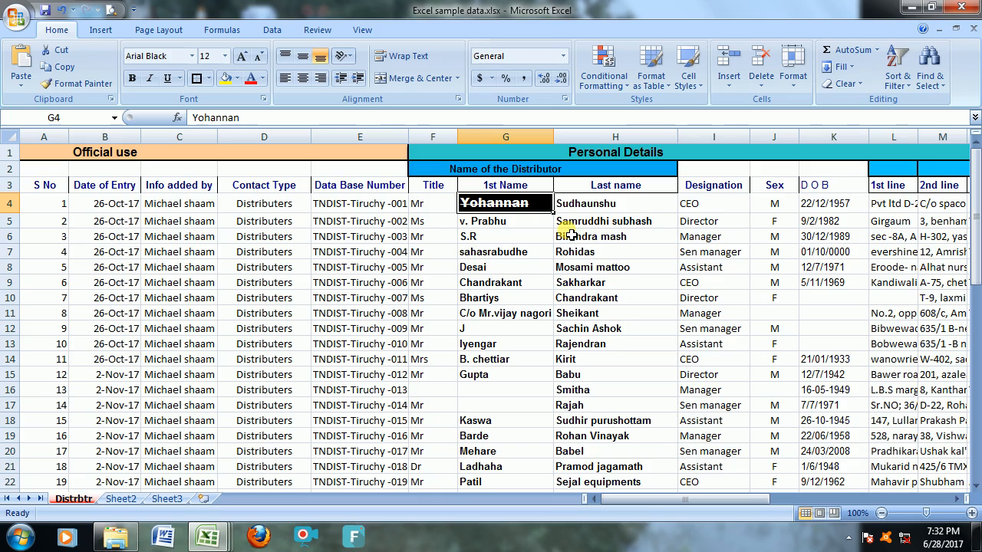
- Repeat the combined font, strikethrough and black fill formatting on cell G9 in the 1st Name column
key("Down")
key("Down")
key("Down")
key("Down")
key("Down")
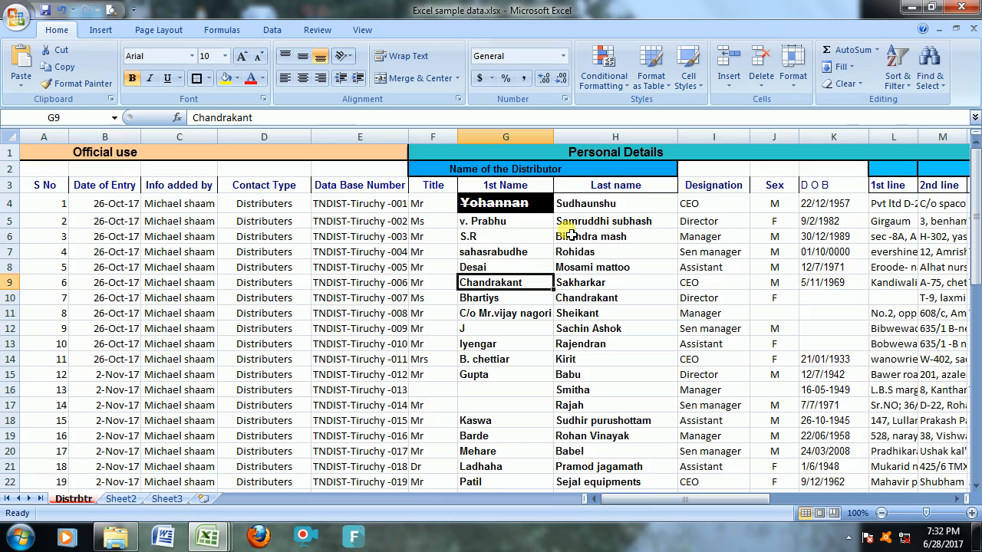
key("F4")
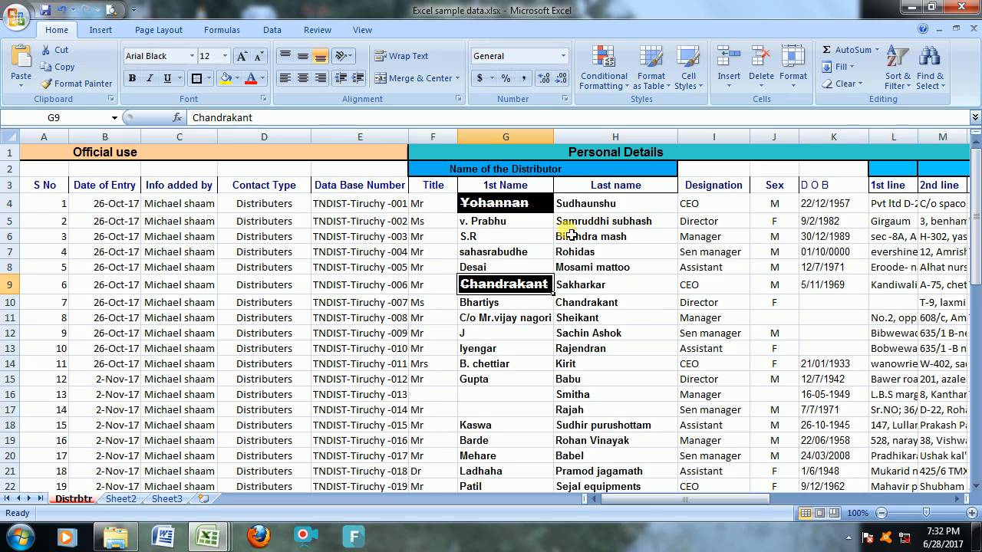
- Repeat the combined font, strikethrough and black fill formatting on cell G15 in the 1st Name column
key("Down")
key("Down")
key("Down")
key("Down")
key("Down")
key("Down")
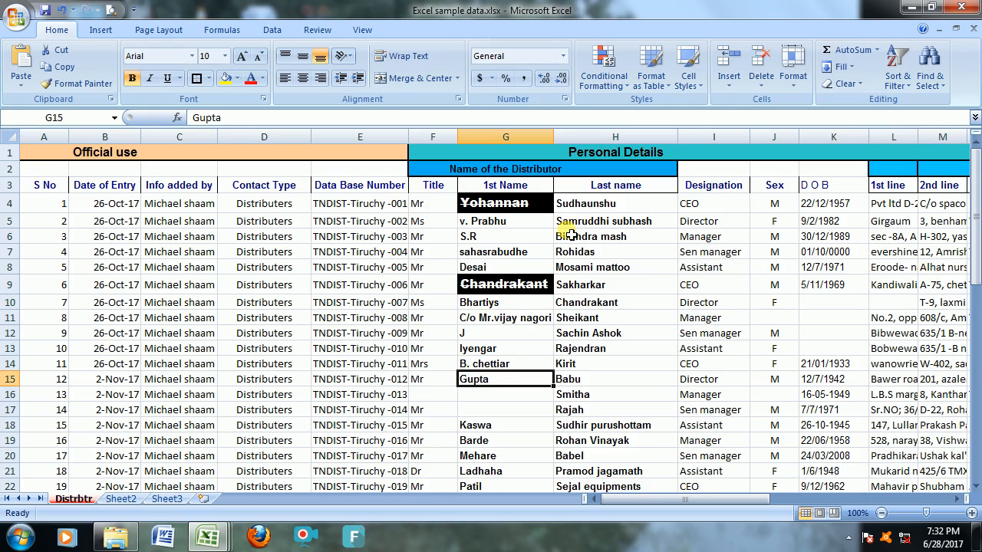
key("F4")
- Apply the same combined formatting again to cell G20 by repeating the last action
key("Down")
key("Down")
key("Down")
key("Down")
key("Down")
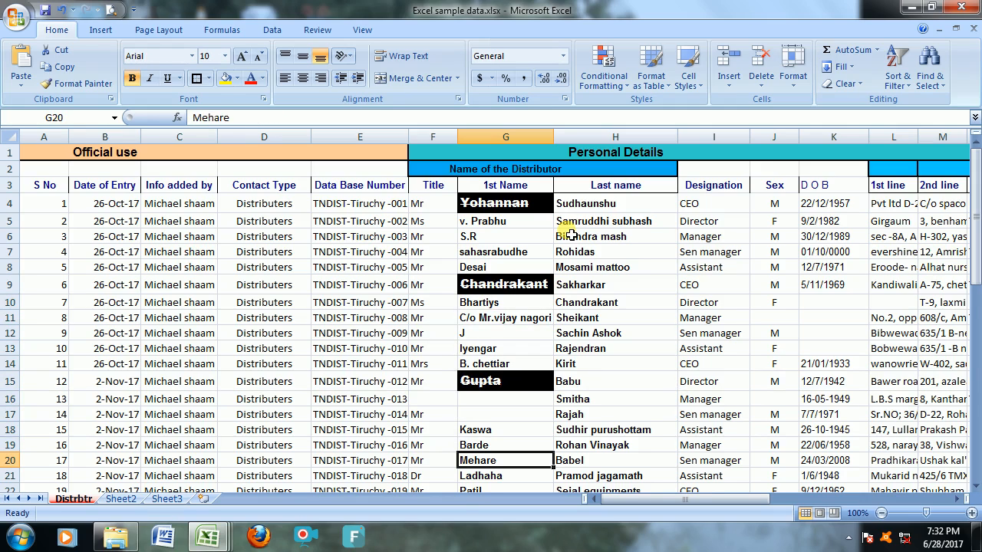
key("F4")
key("Down")
key("Down")
key("Down")
key("Down")
key("Down")
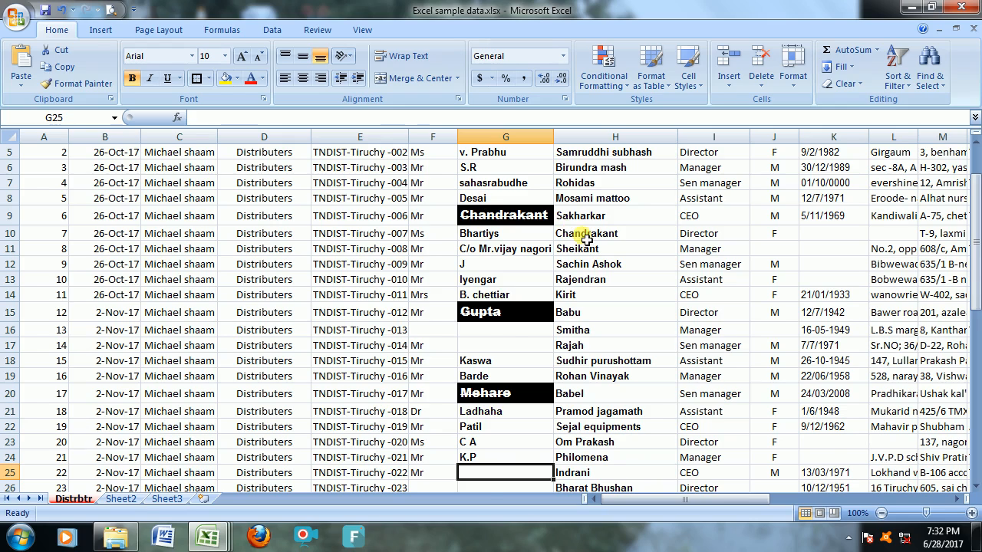
scroll(553, 307, "up", 2)
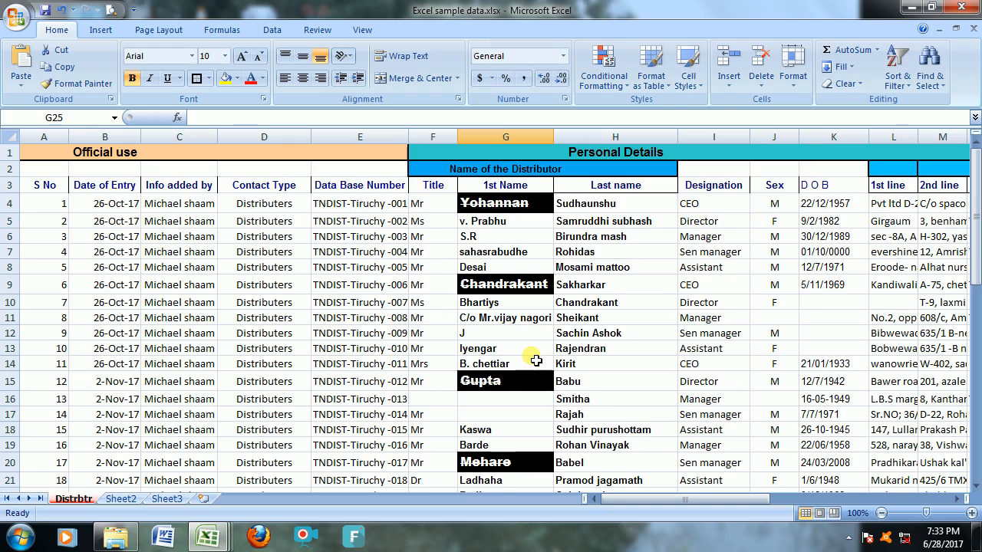
- Switch to Sheet2 and highlight the item table range A1:E7, then clear the selection
key("ctrl+Page_Down")
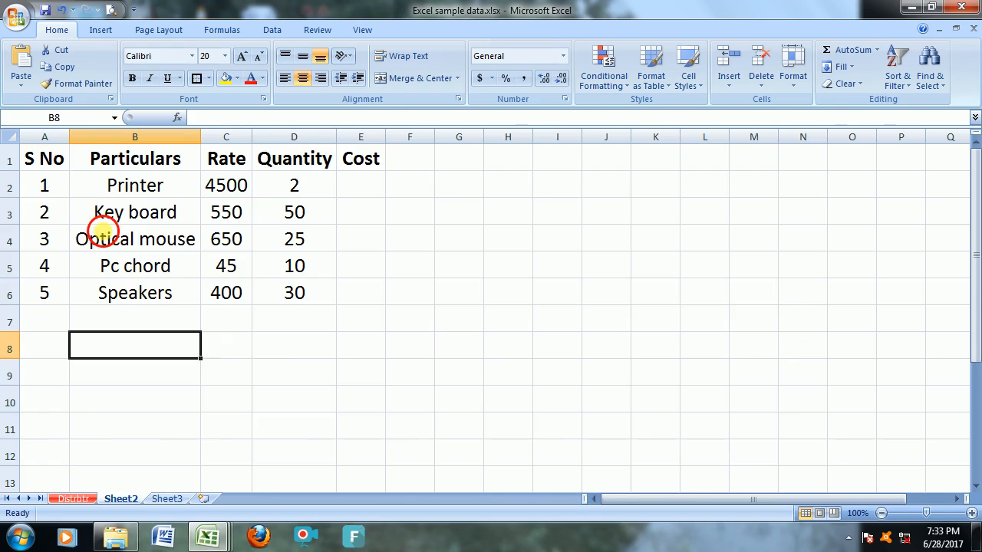
left_click_drag(55, 160, 369, 310)
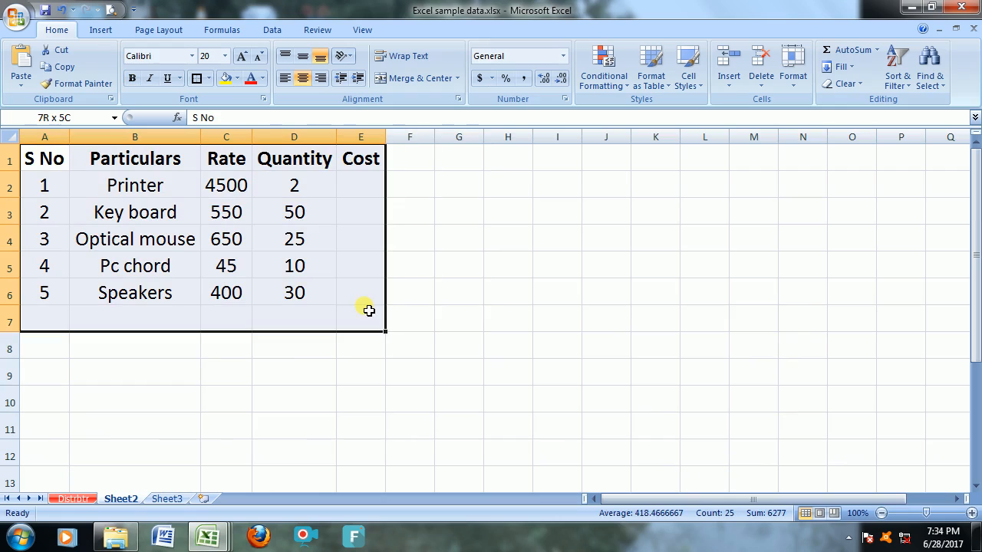
left_click(456, 266)
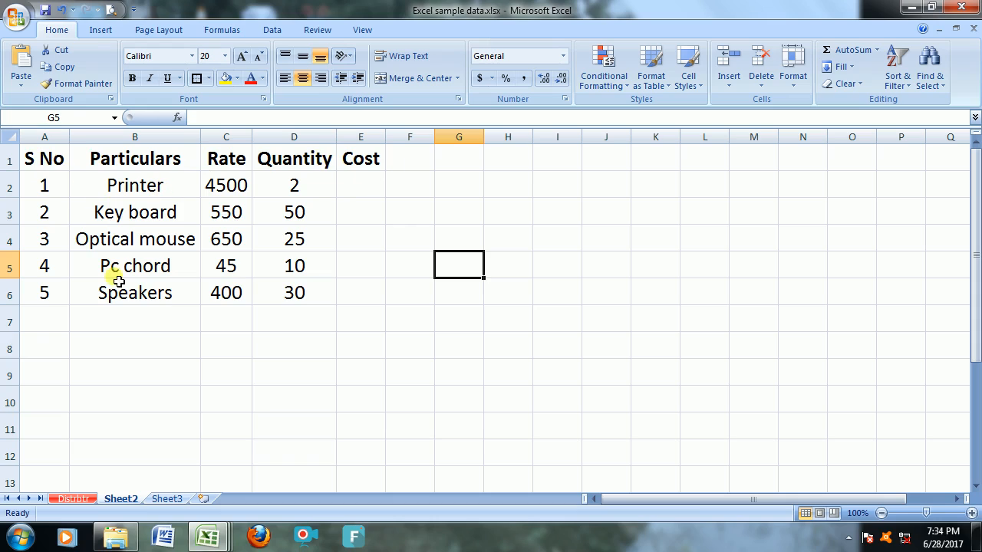
- Enter the formula =C2*D2 in cell E2 to calculate the Printer's cost from its rate and quantity
left_click(115, 186)
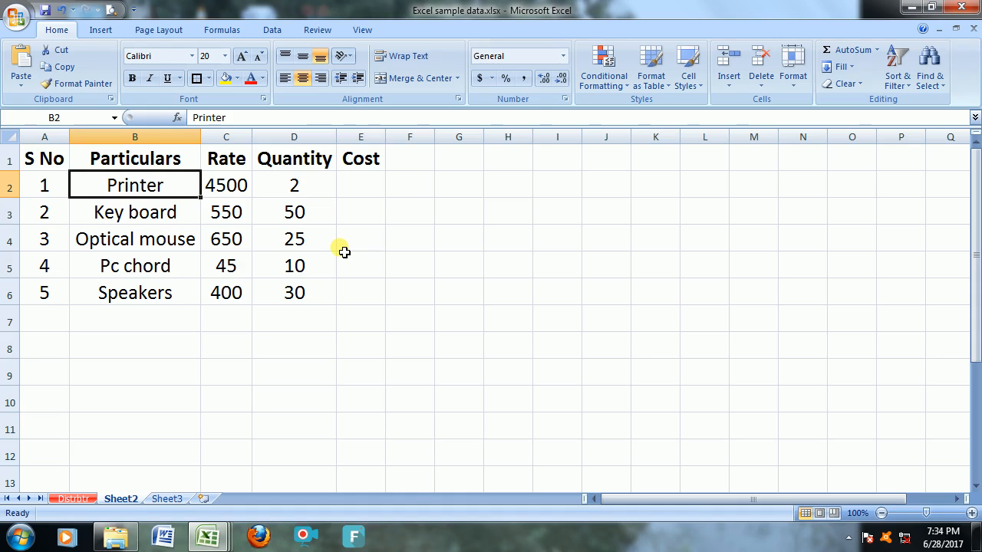
key("Right")
key("Right")
key("Right")
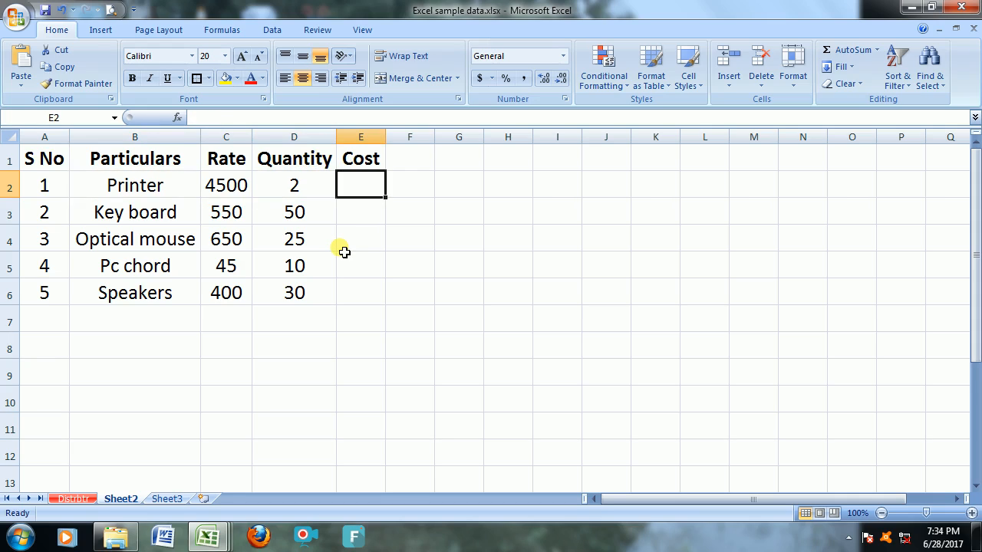
type("=")
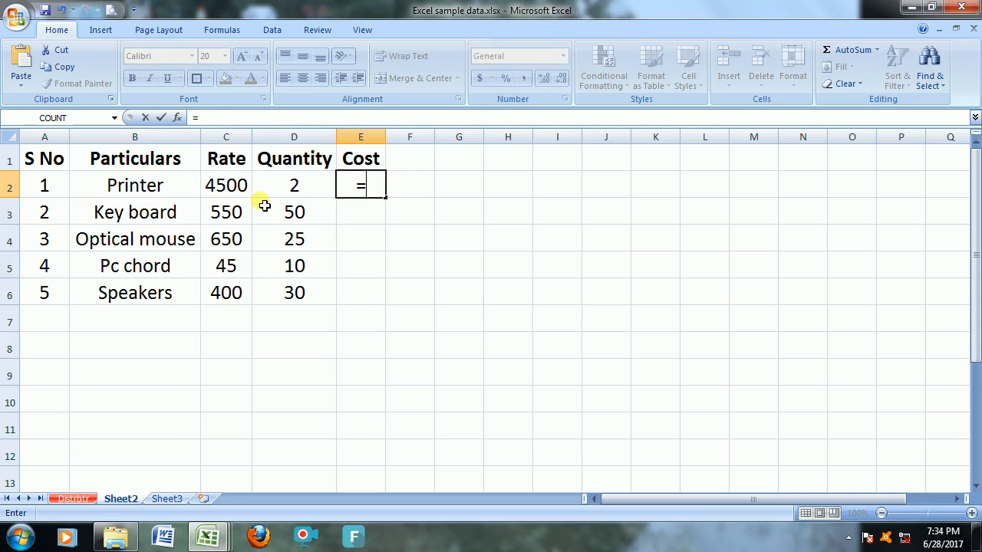
left_click(226, 196)
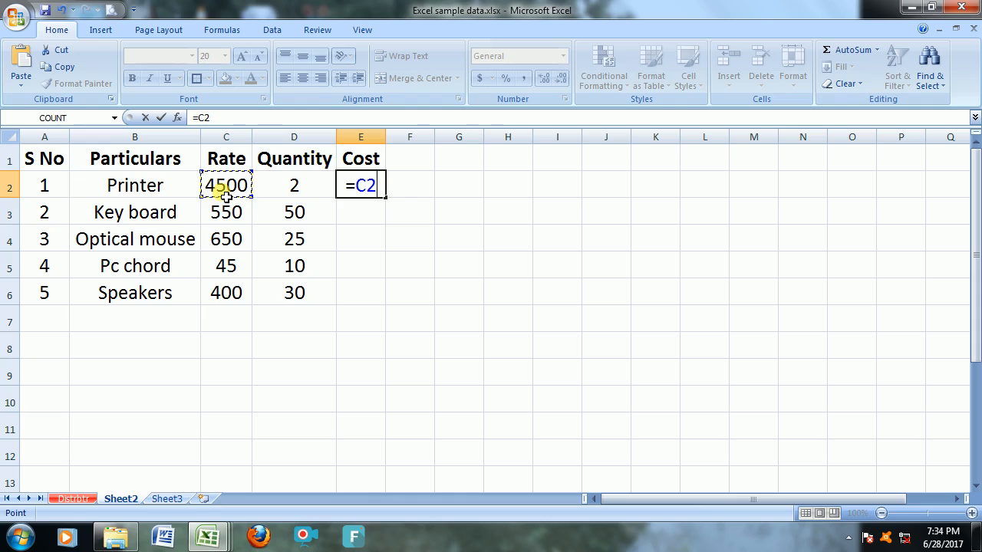
type("*")
left_click(310, 188)
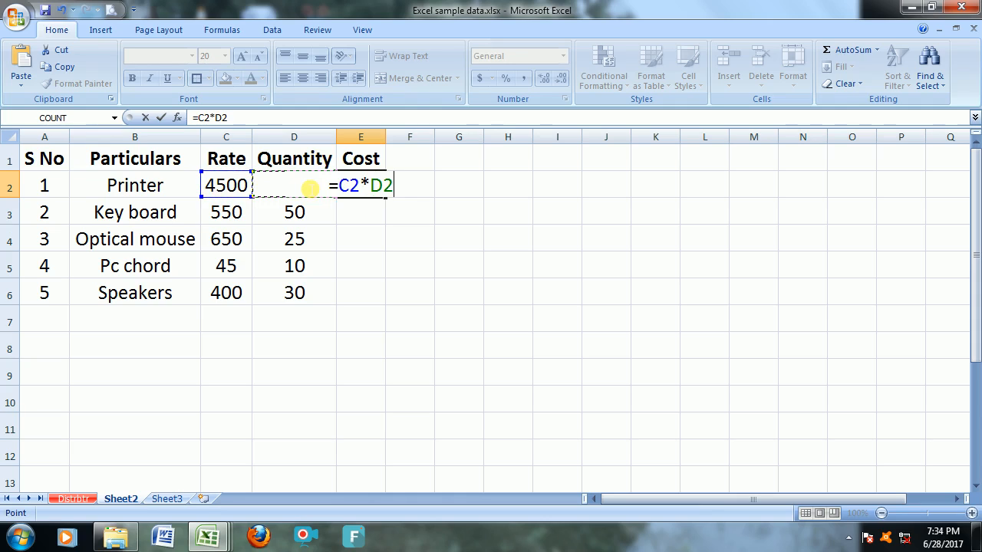
key("Return")
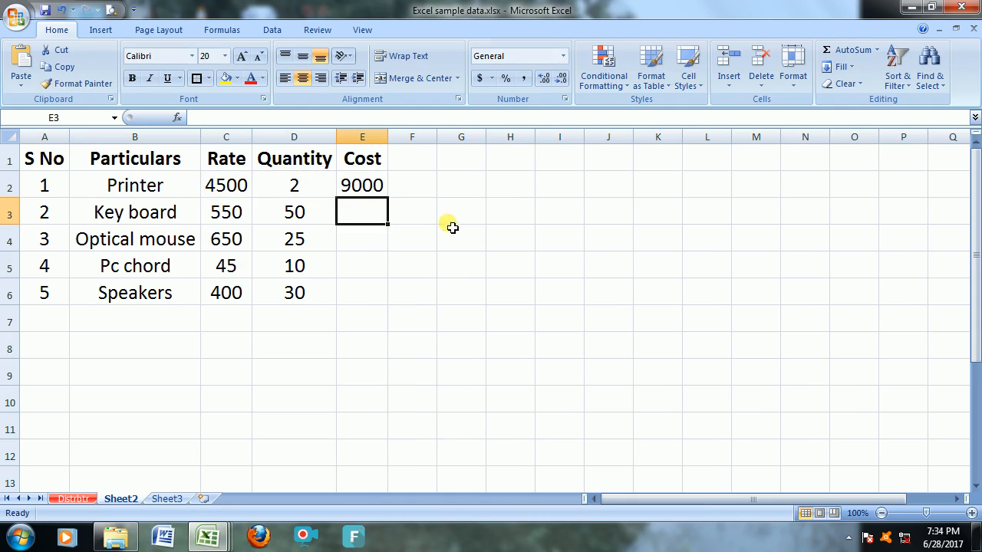
- Fill the cost formula from E2 down into cell E3 for the Key board row
left_click(383, 192)
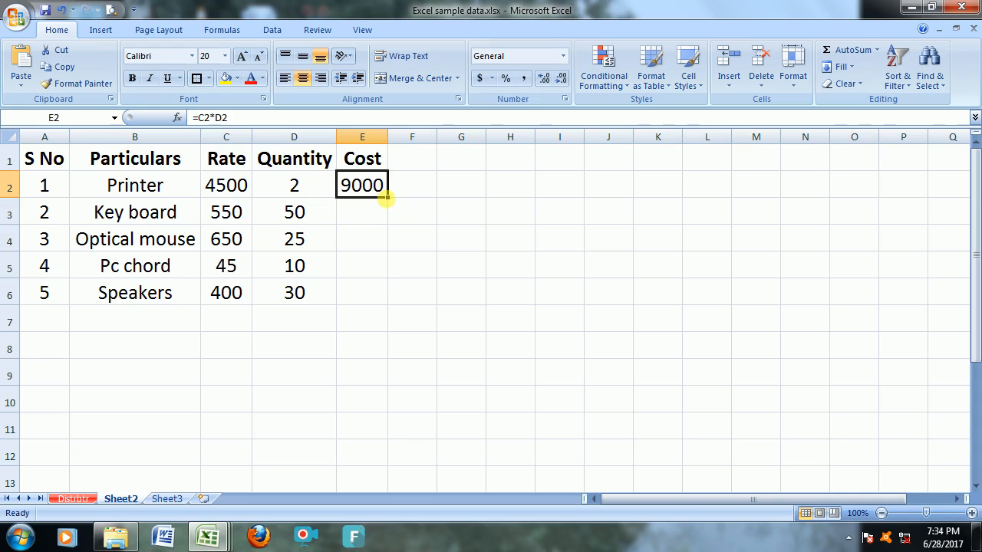
left_click_drag(388, 201, 386, 202)
left_click(372, 221)
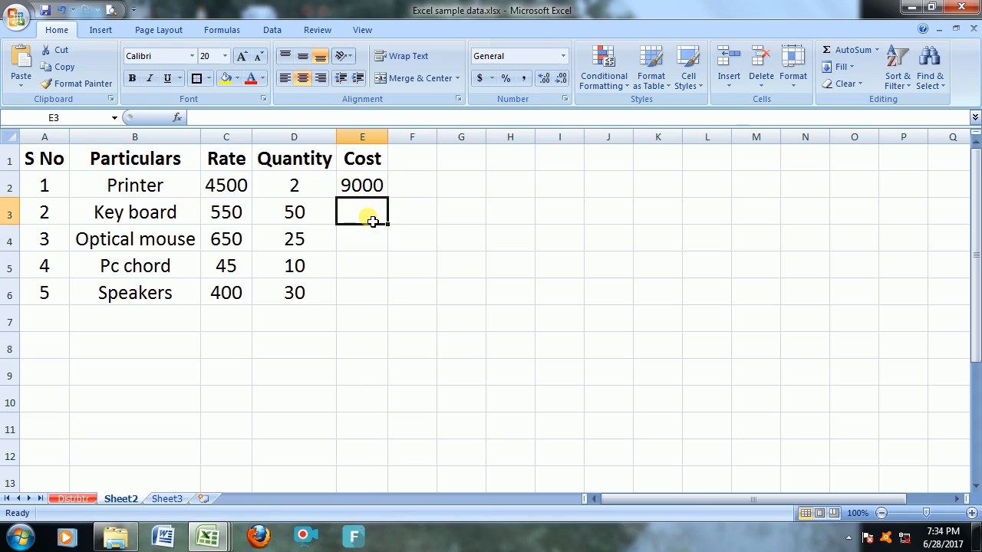
key("Down")
key("Up")
key("ctrl+d")
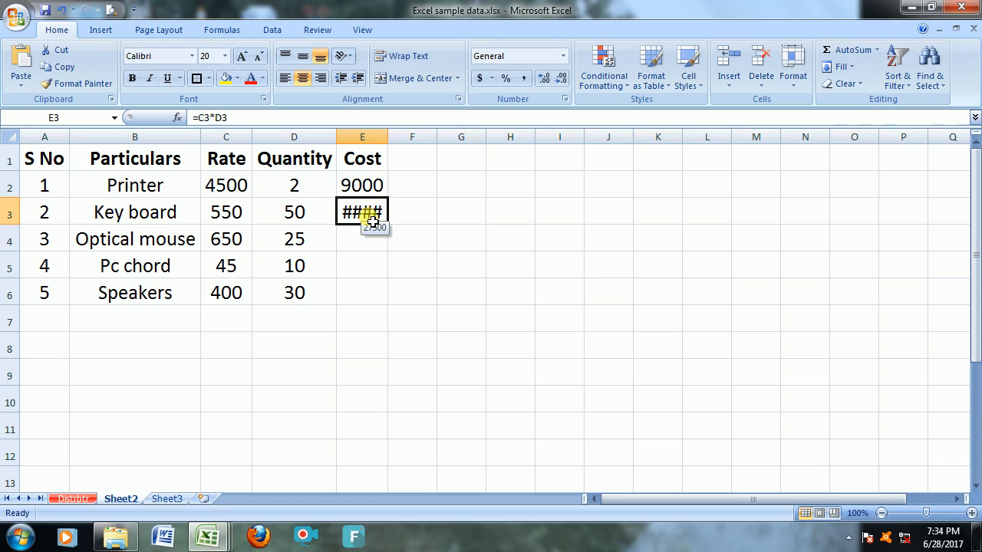
- Autofit the Cost column and fill the cost formula down into E4, E5 and E6 one cell at a time
double_click(388, 141)
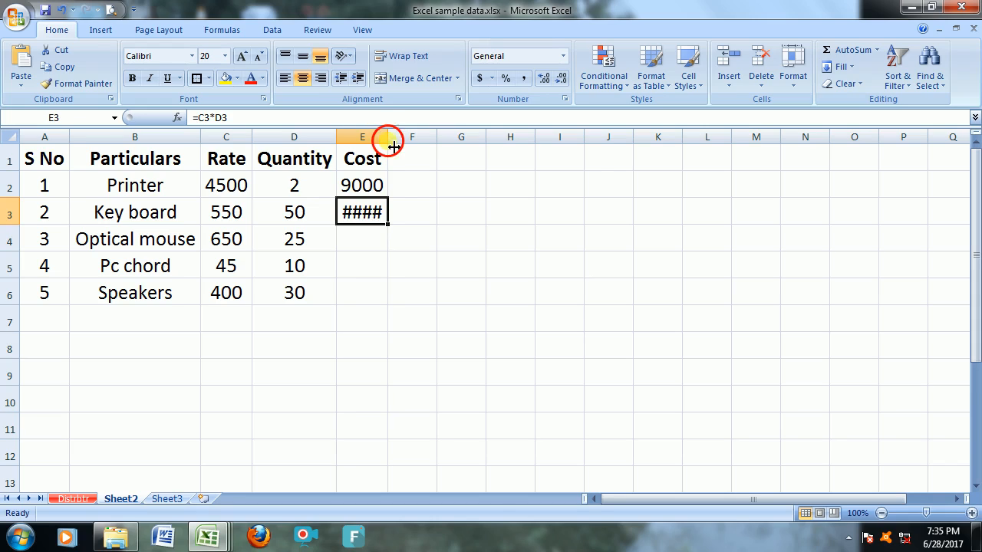
left_click(384, 243)
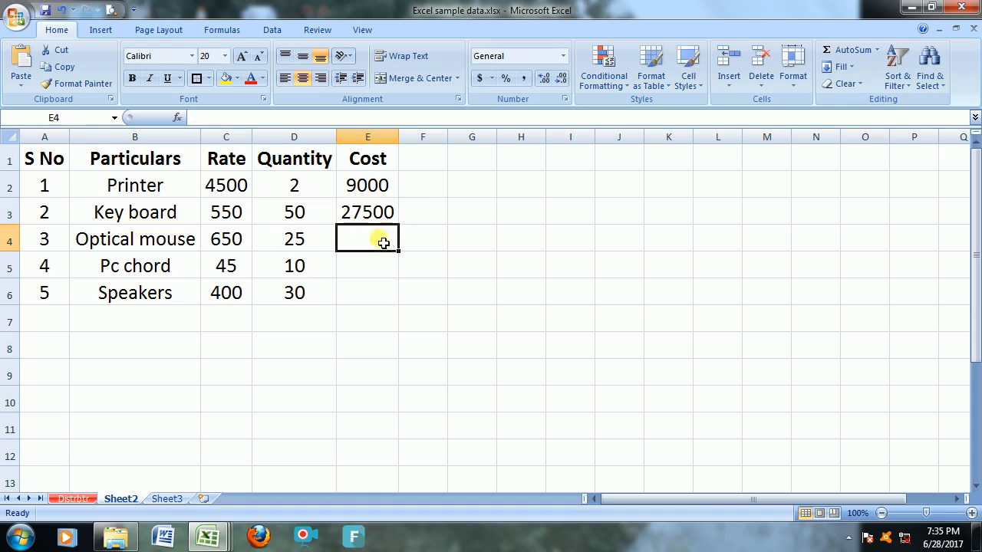
key("ctrl+d")
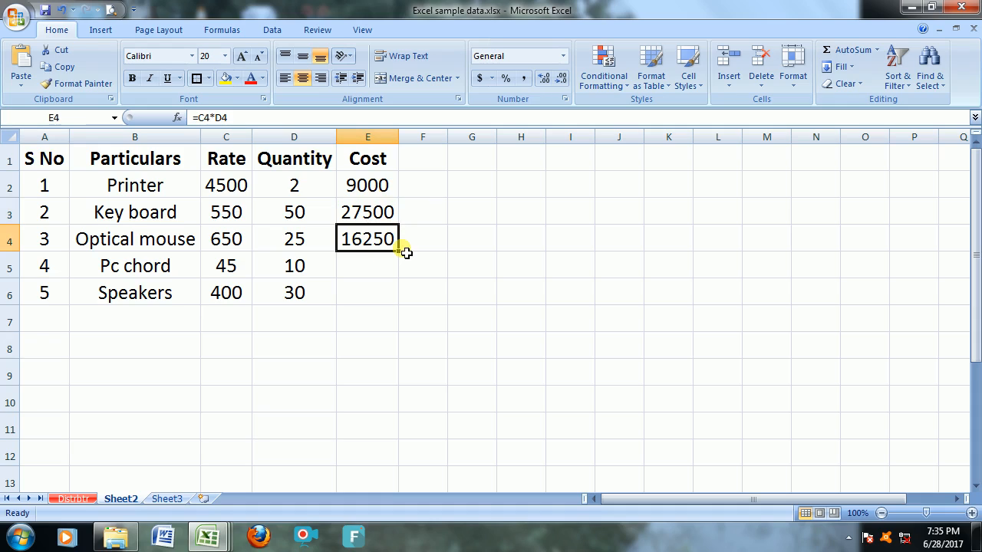
key("Down")
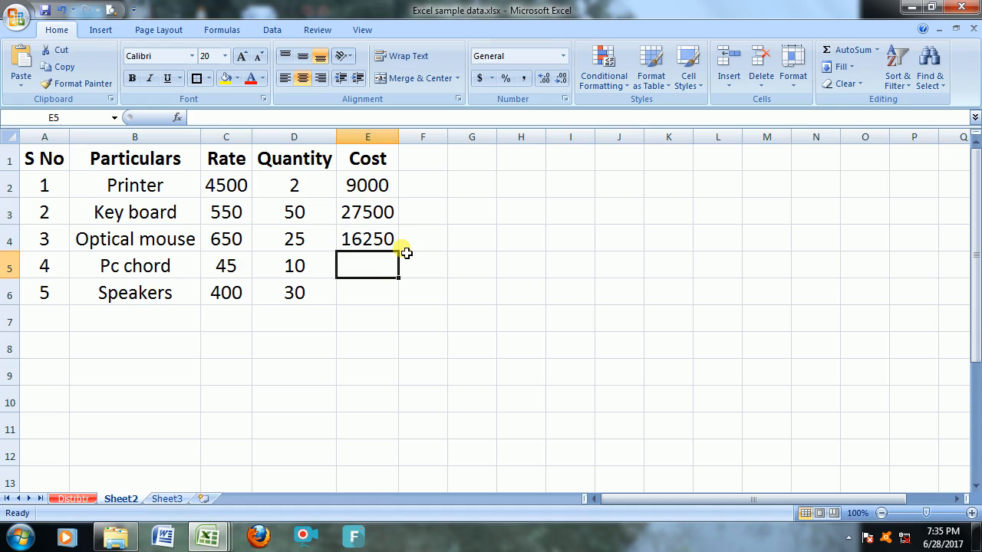
key("ctrl+d")
key("Down")
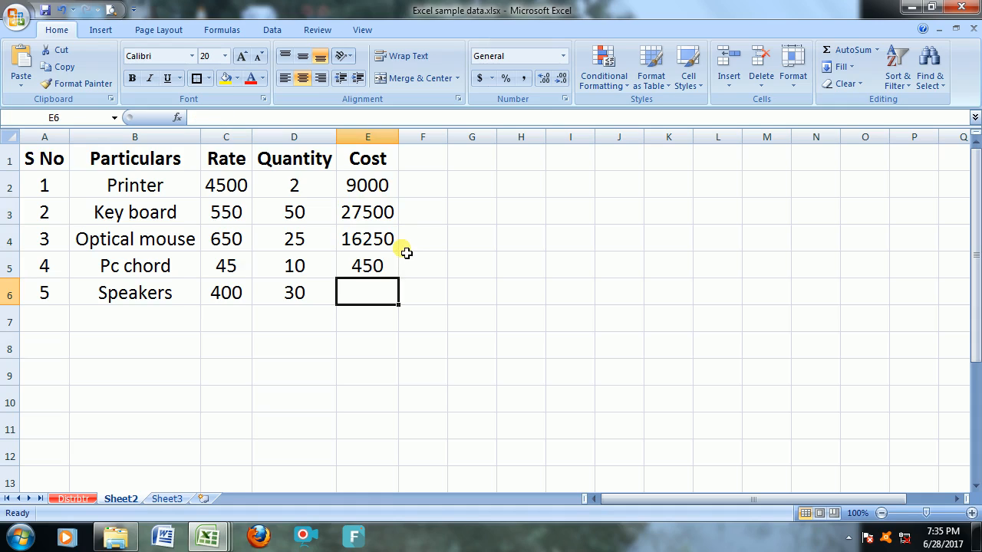
key("ctrl+d")
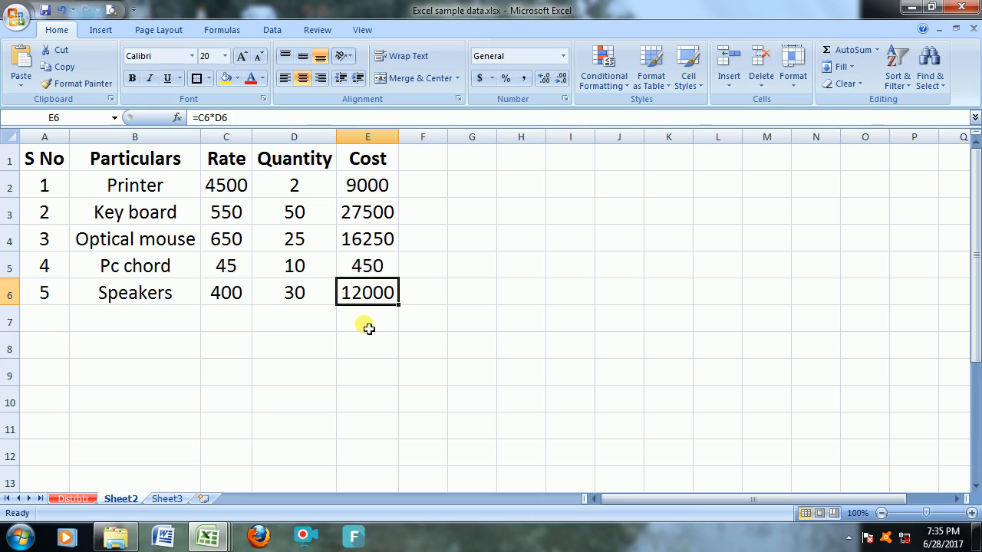
- Undo the formula fills in E4:E6 and the Cost column's width change
key("ctrl+z")
key("ctrl+z")
key("ctrl+z")
key("ctrl+z")
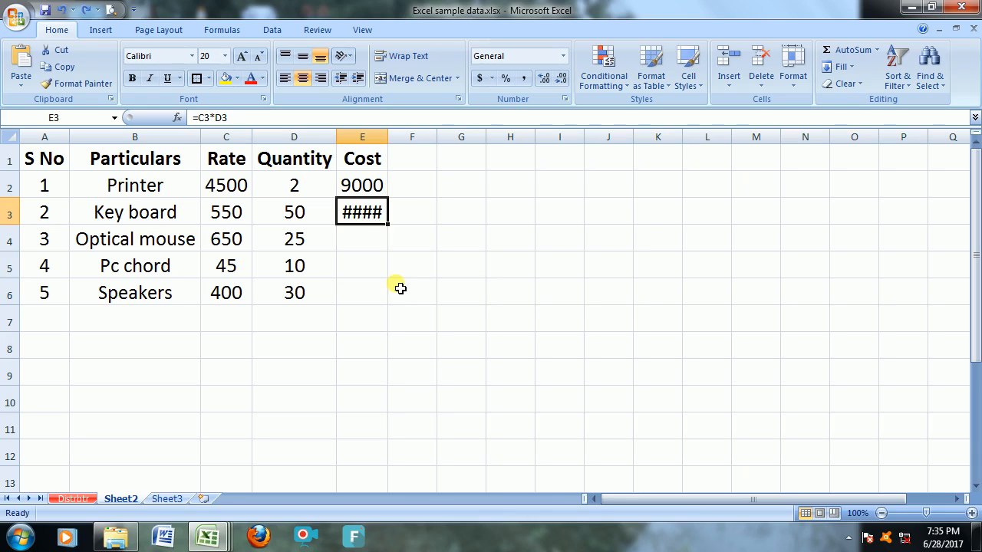
- Autofit the Cost column again and fill the formula from E3 down through E4, E5 and E6
double_click(388, 136)
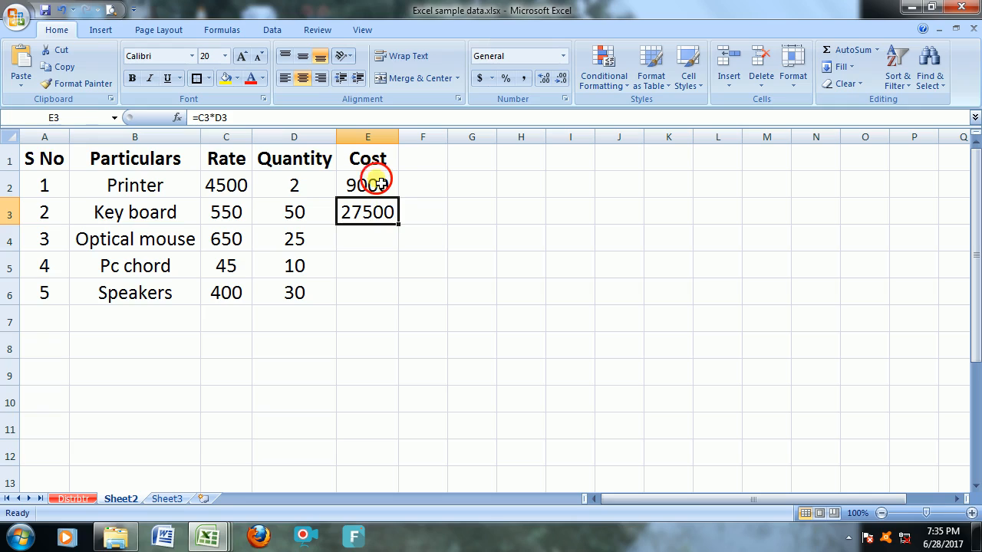
left_click(369, 185)
left_click(383, 215)
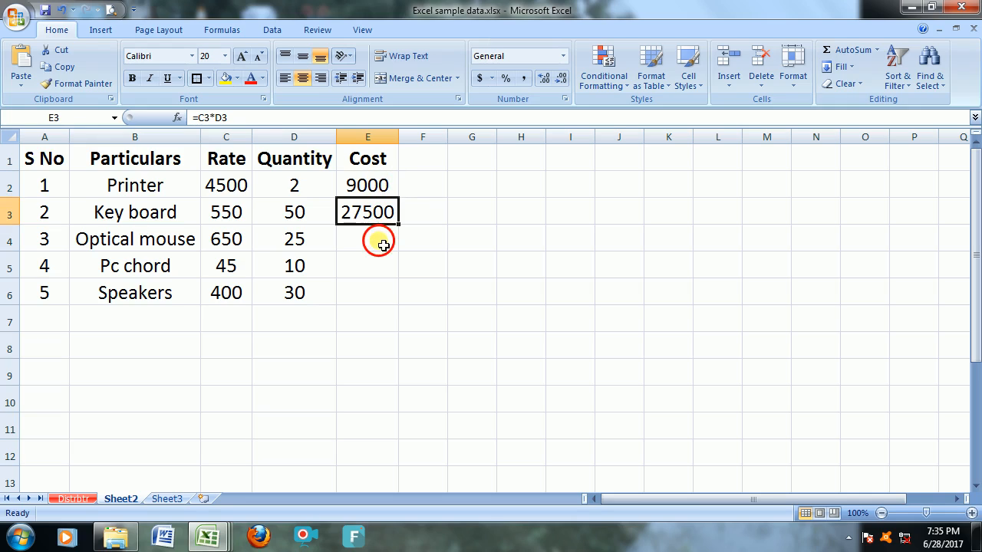
left_click(383, 244)
key("ctrl+d")
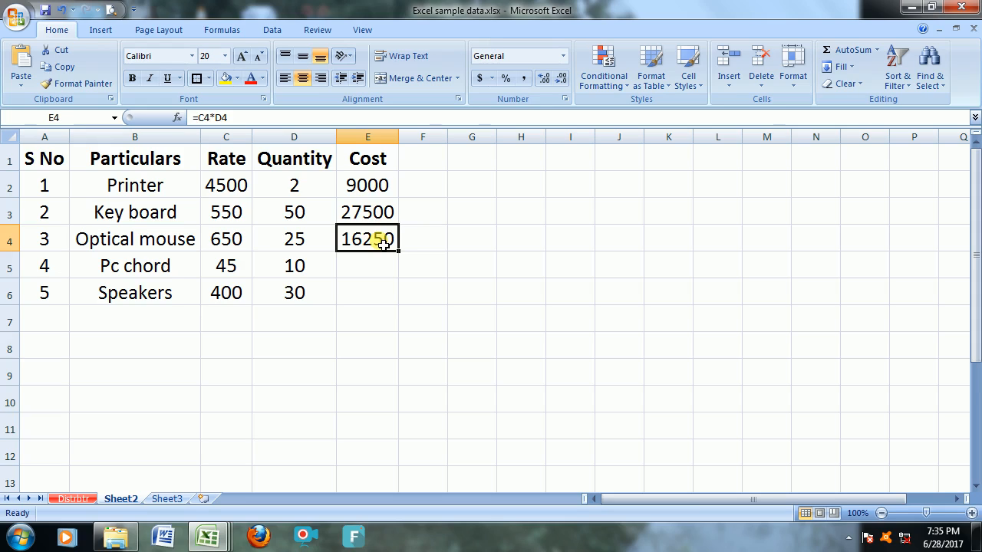
key("Down")
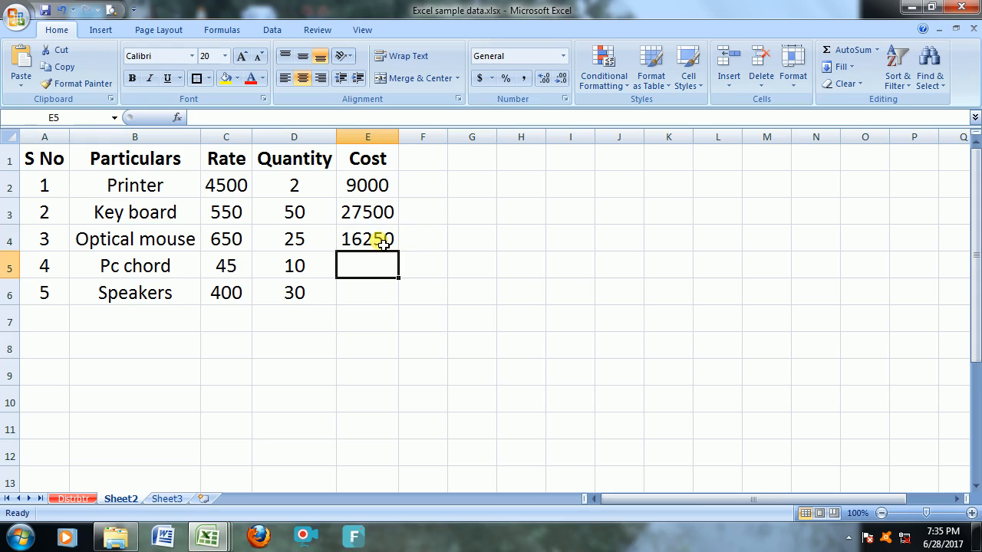
key("ctrl+d")
key("Down")
key("ctrl+d")
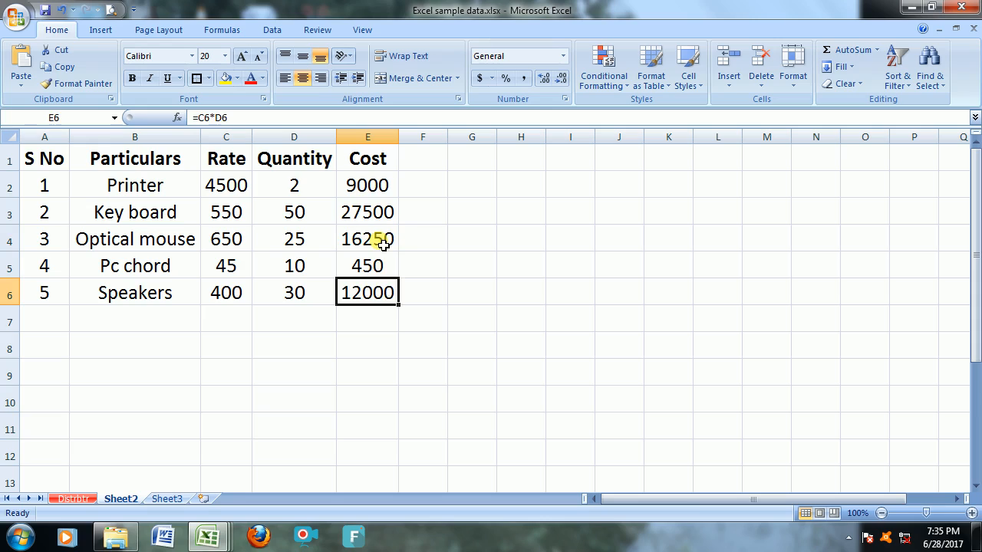
- Total the Cost column in cell E7 with =SUM(E2:E6)
key("Down")
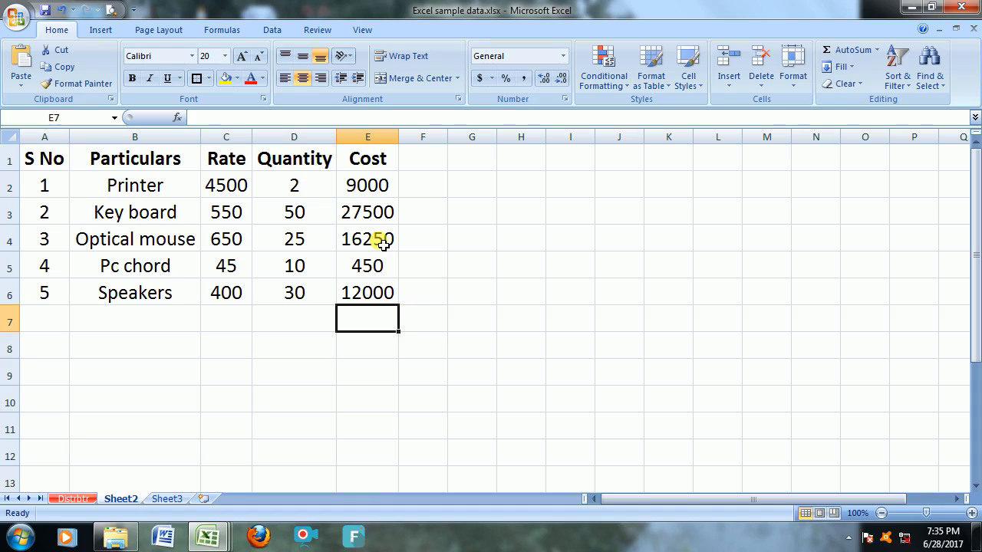
key("alt+equal")
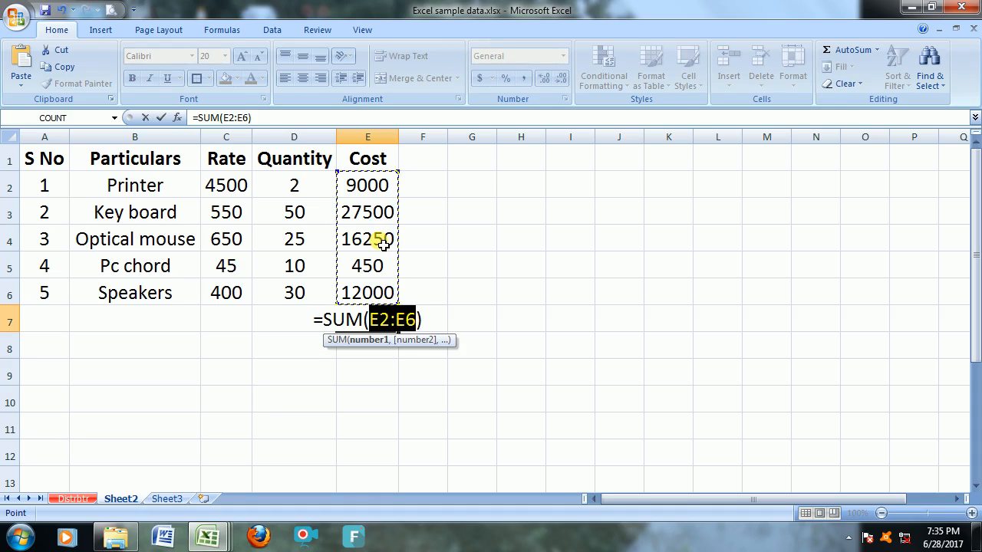
key("Return")
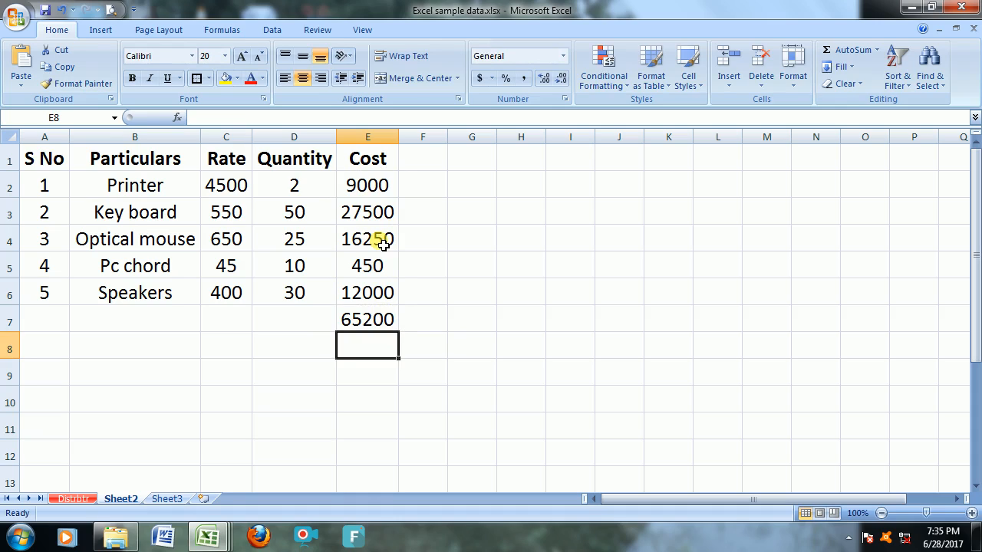
- Fill the SUM formula from E7 down into cell E8 and autofit the Cost column
key("Down")
key("Up")
key("Down")
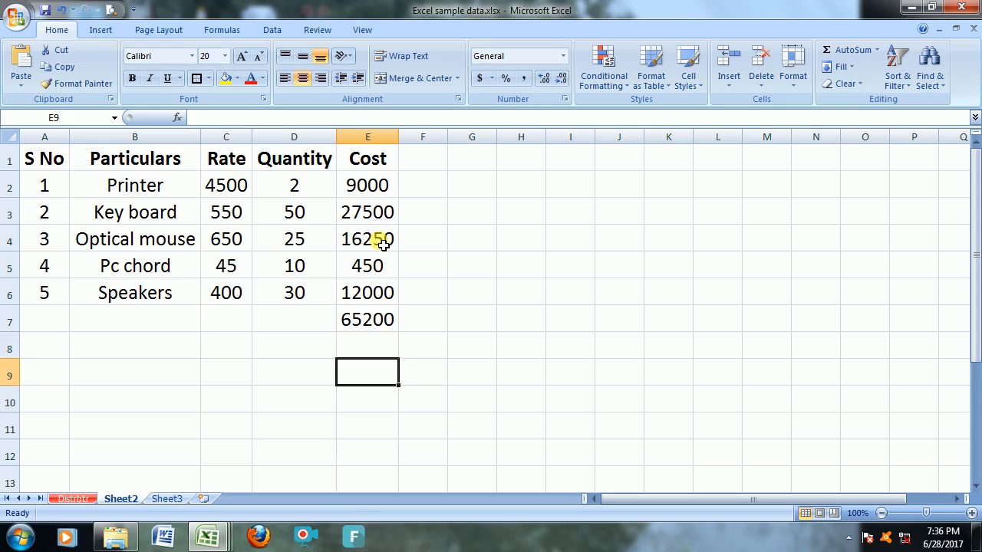
key("Up")
key("Up")
key("Down")
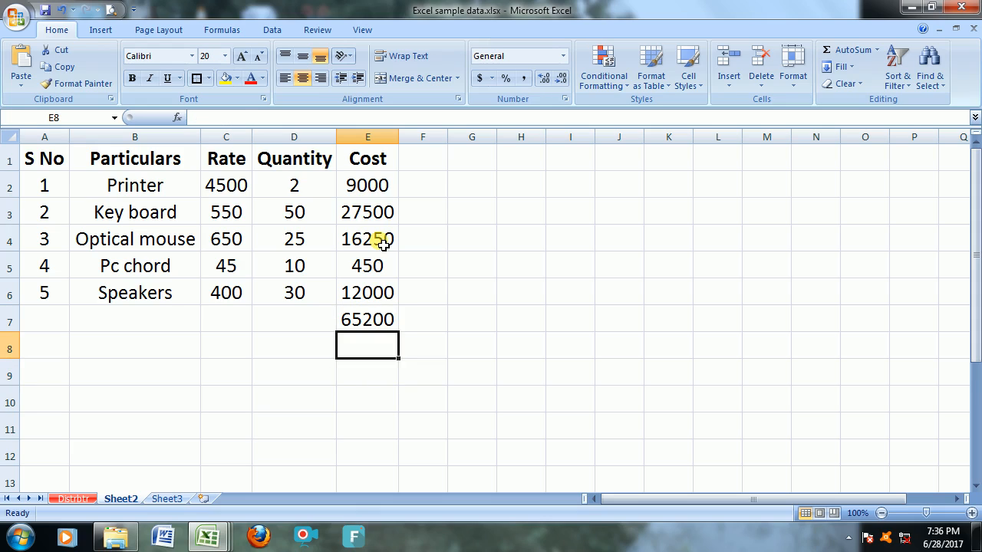
key("ctrl+d")
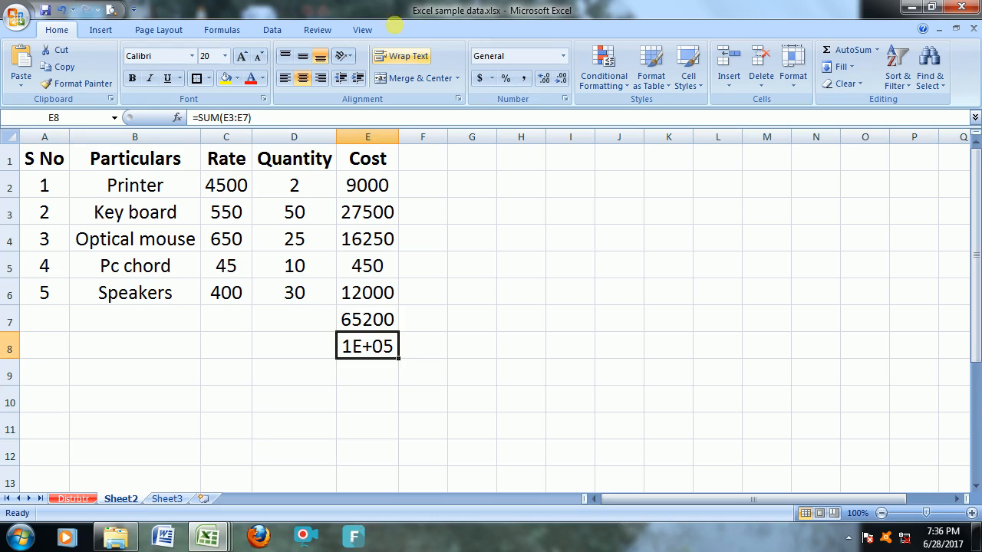
double_click(398, 137)
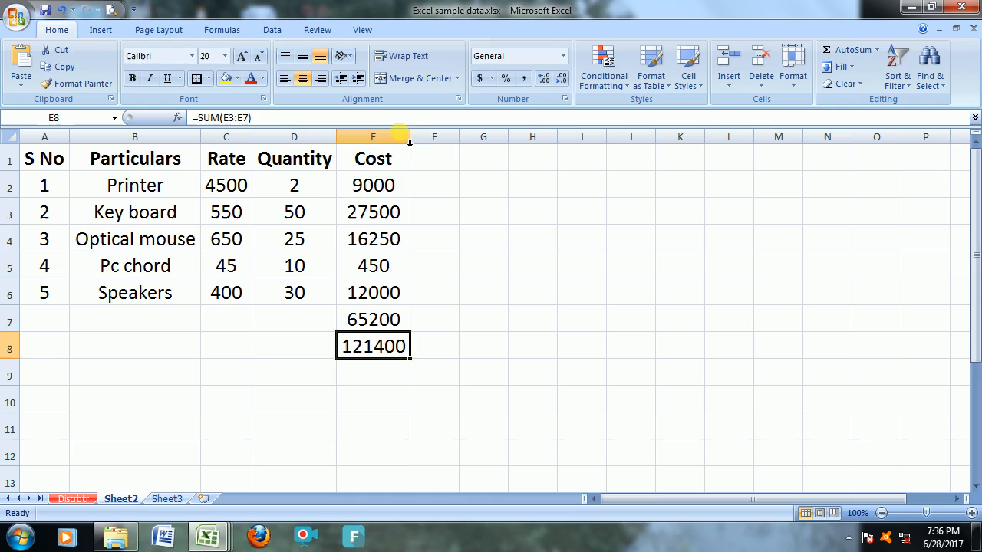
- Compare the SUM formulas in cells E7 and E8 and the range that the copied formula covers
left_click(469, 309)
left_click(375, 347)
left_click(377, 319)
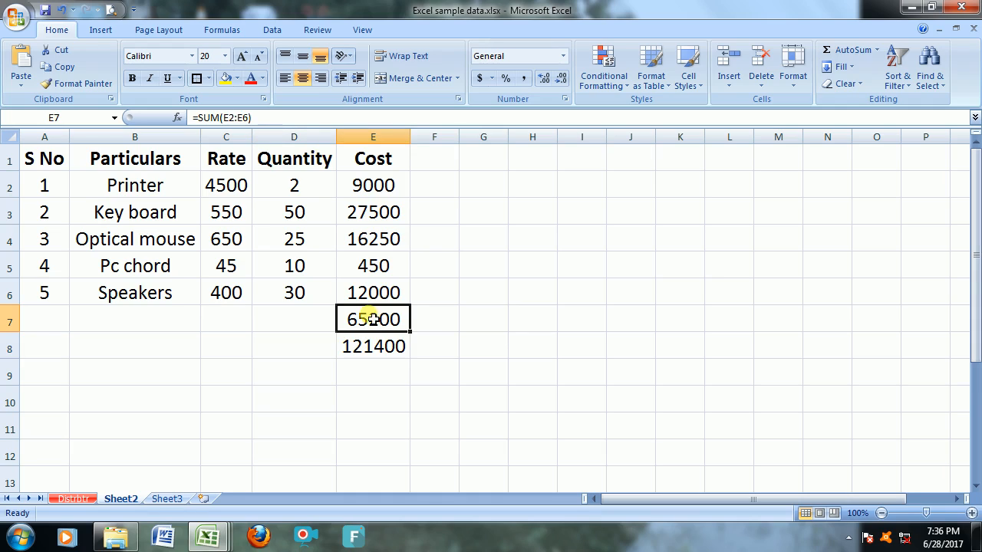
left_click(376, 352)
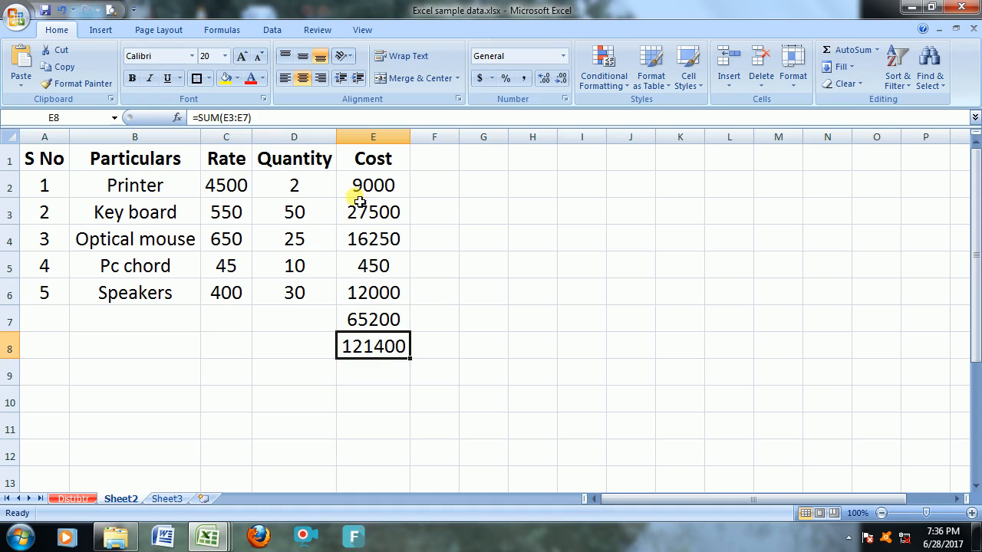
left_click_drag(369, 219, 365, 323)
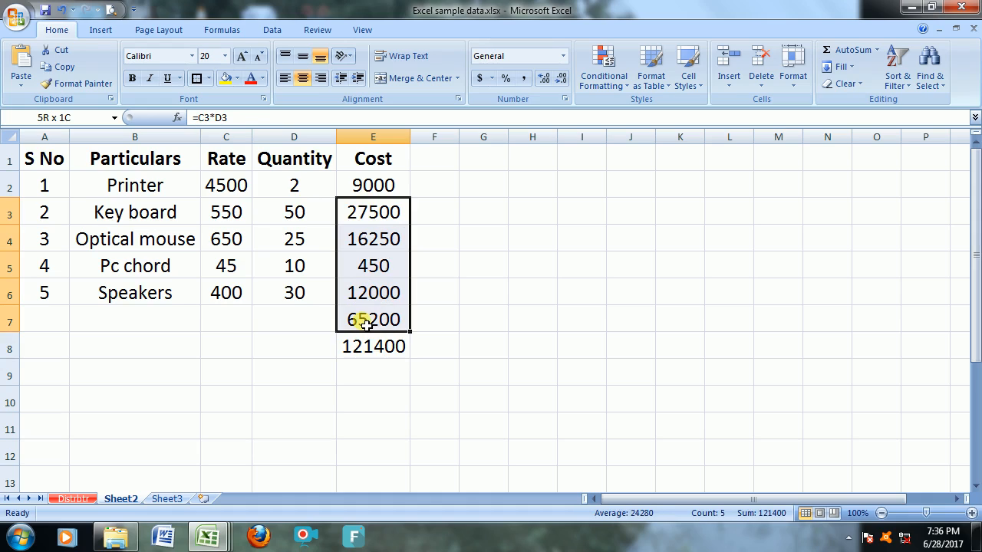
left_click(357, 346)
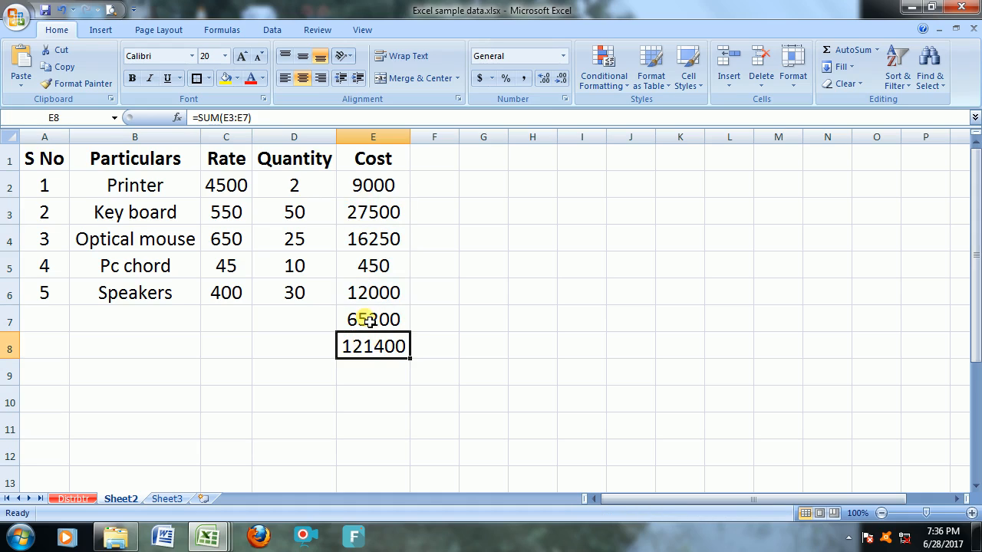
left_click(369, 320)
left_click(361, 350)
left_click(367, 318)
- Fill the Speakers row's particulars, rate, quantity and serial number down from row 6 into B7, C7, D7 and A7
left_click(197, 317)
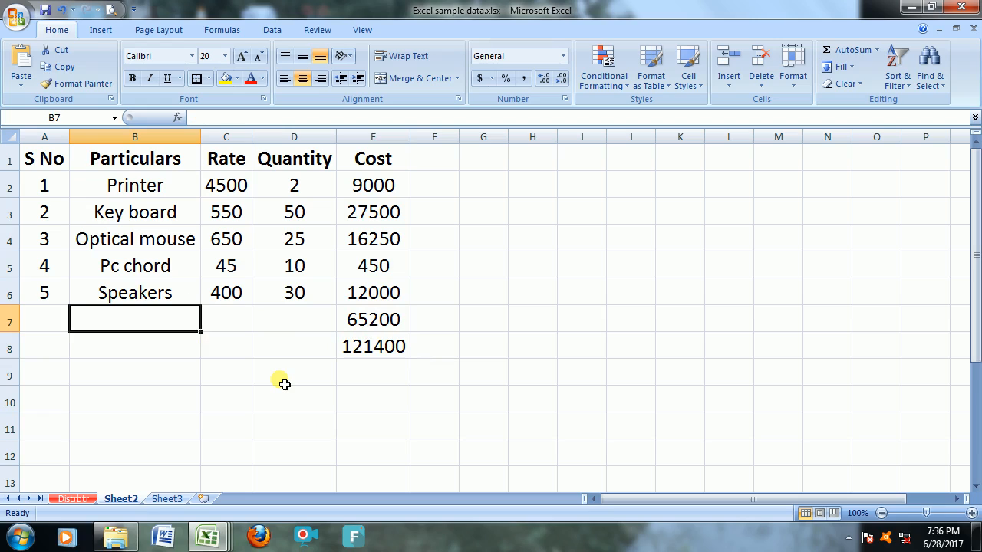
key("ctrl+d")
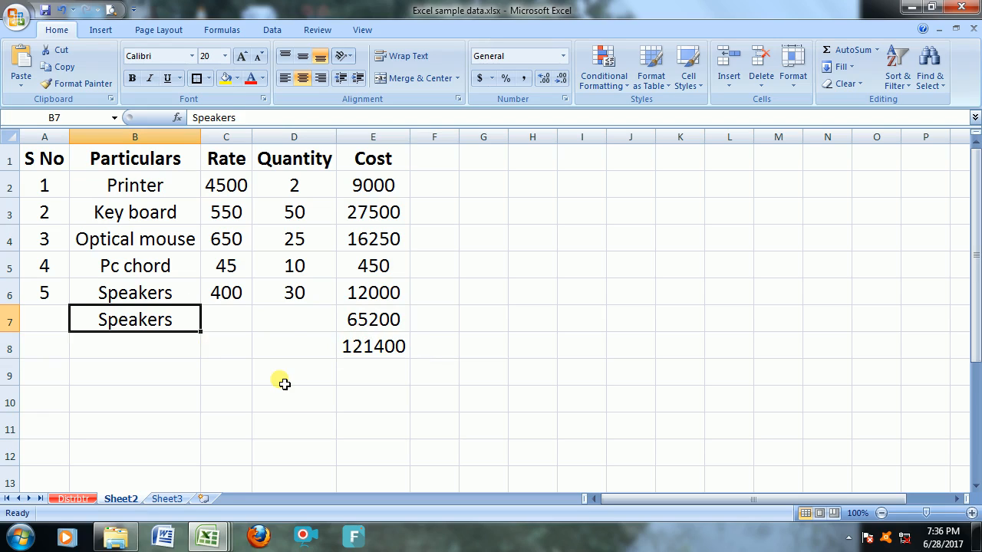
key("Tab")
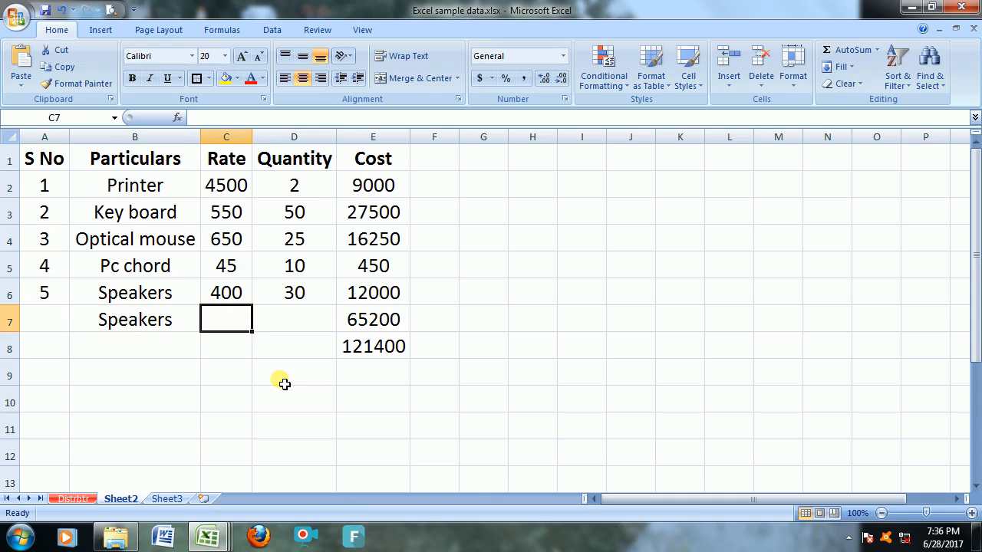
key("ctrl+d")
key("Tab")
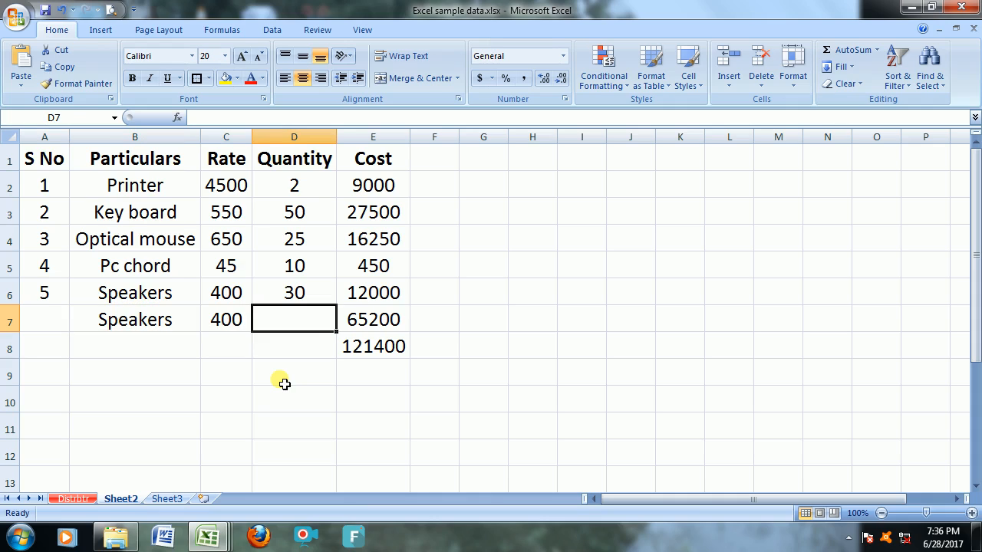
key("ctrl+d")
key("Left")
key("Left")
key("Left")
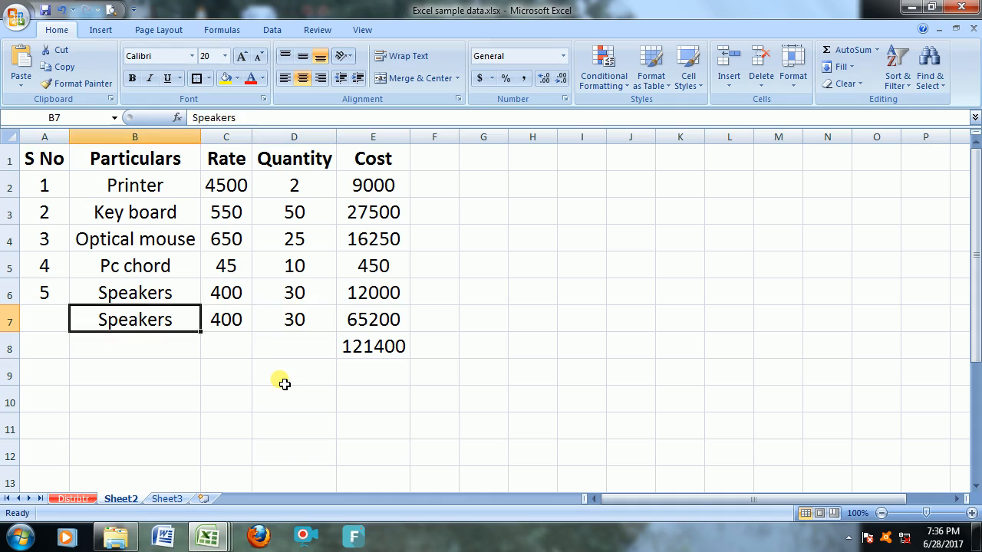
key("ctrl+d")
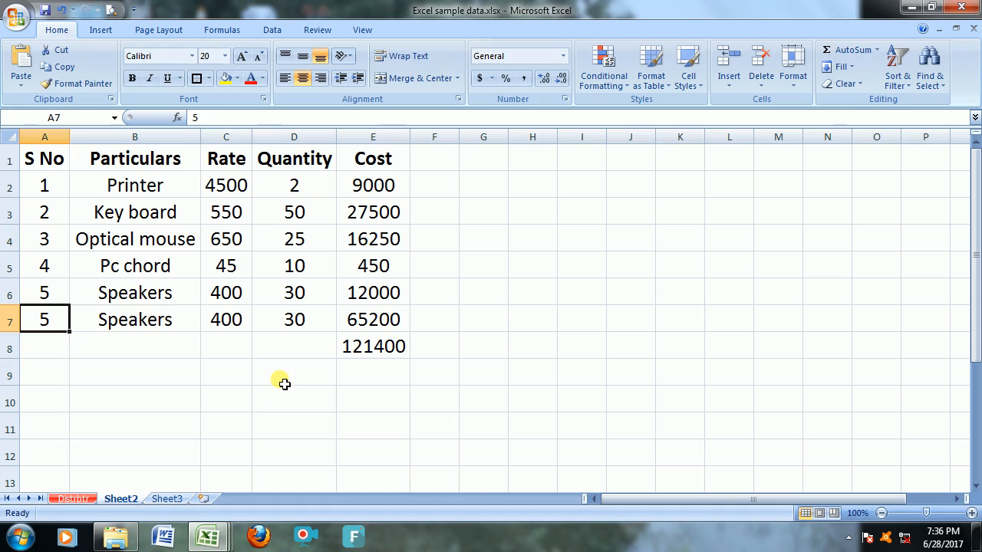
- Clear the contents of cells A7 through E7 and of the sum cell E8
key("Delete")
key("Right")
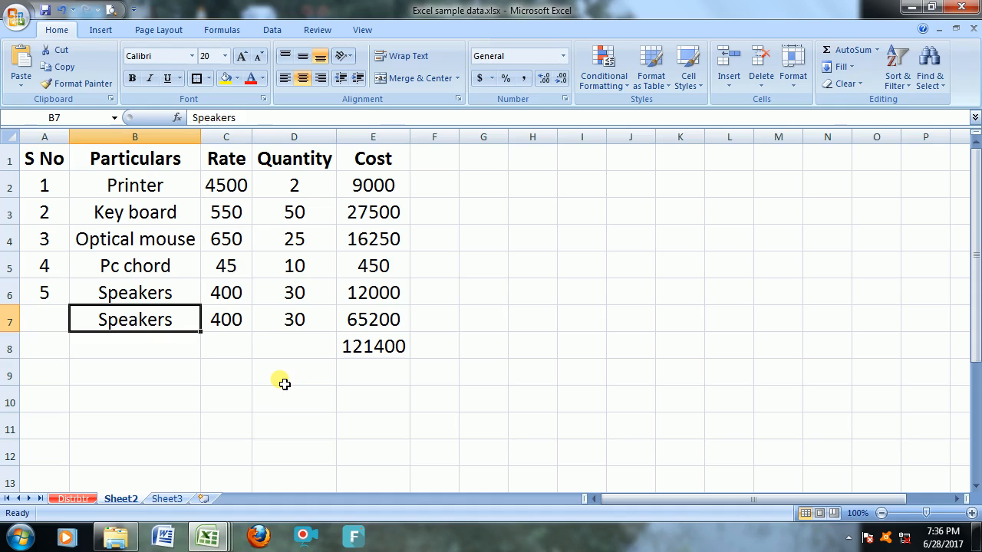
key("Delete")
key("Right")
key("Delete")
key("Right")
key("Delete")
key("Right")
key("Delete")
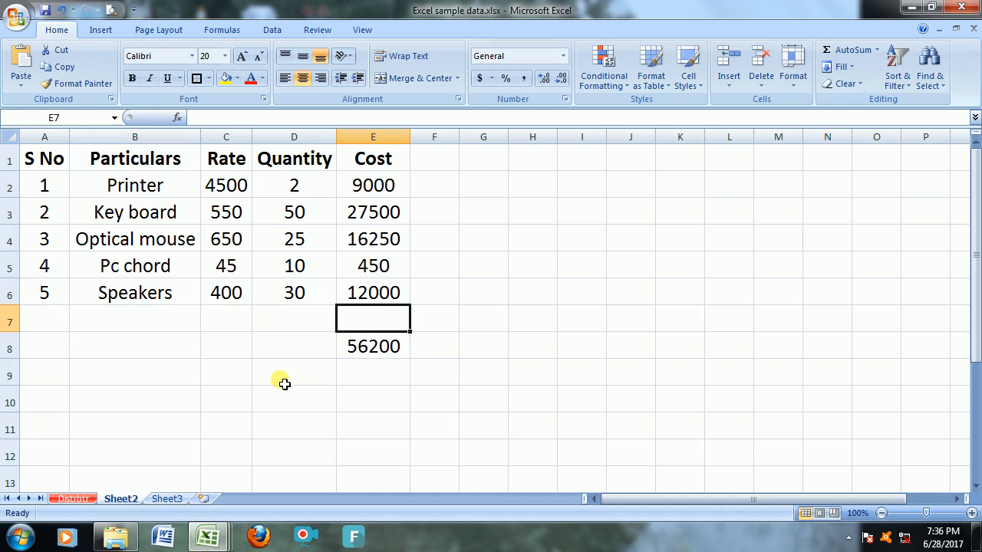
key("Down")
key("Delete")
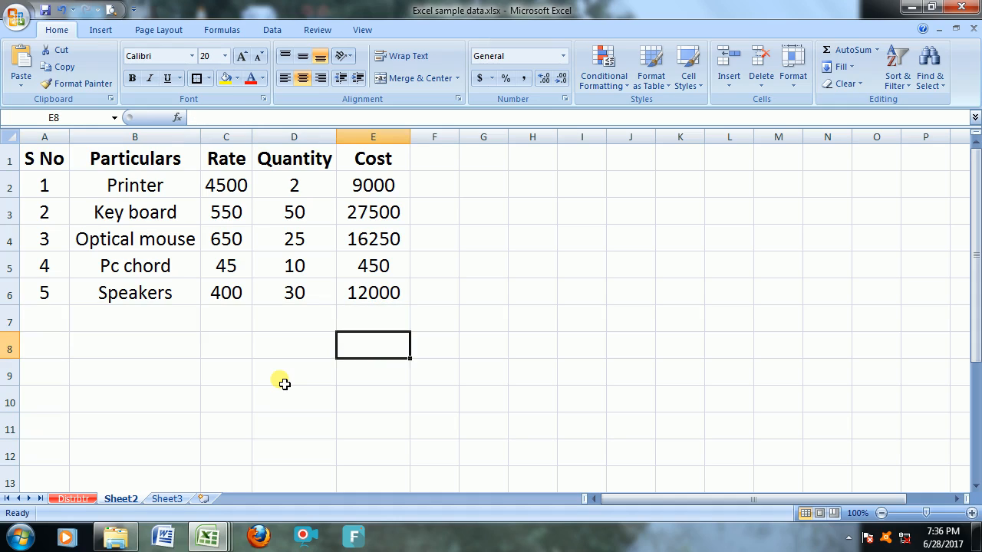
- Fill Speakers from B6 down into cells B7 and B8, and dismiss the Windows Update notification
key("Left")
key("Left")
key("Left")
key("Left")
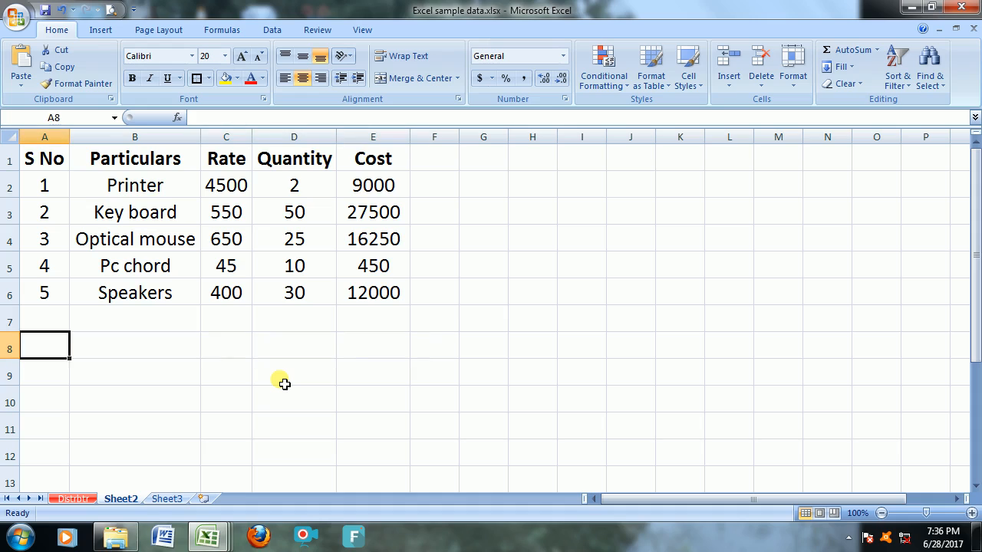
key("Up")
key("Up")
key("Down")
key("Right")
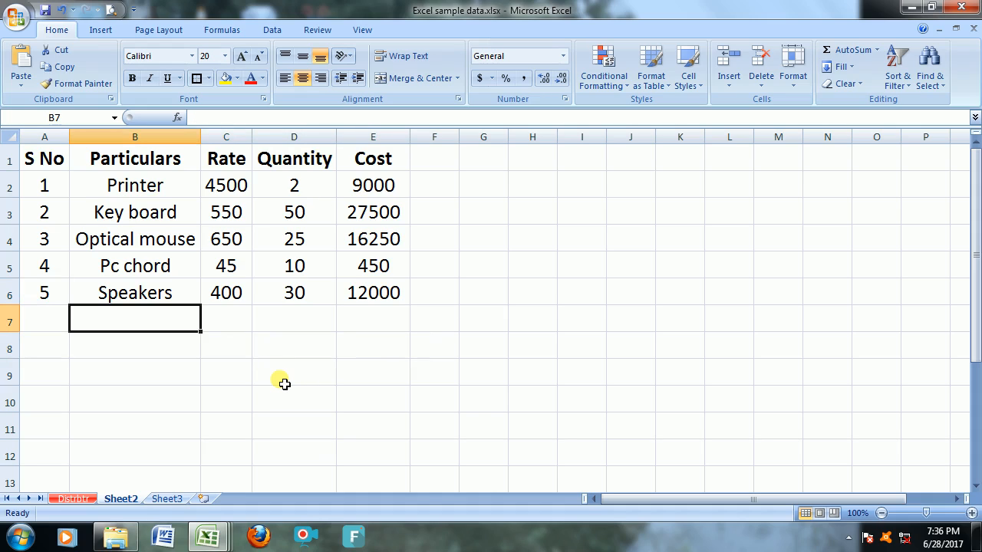
key("ctrl+d")
key("Down")
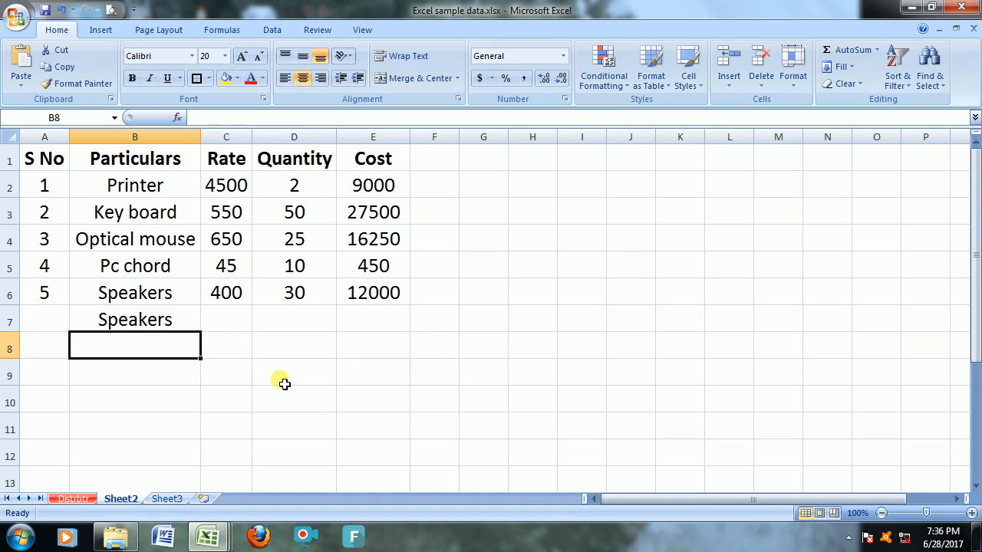
key("ctrl+d")
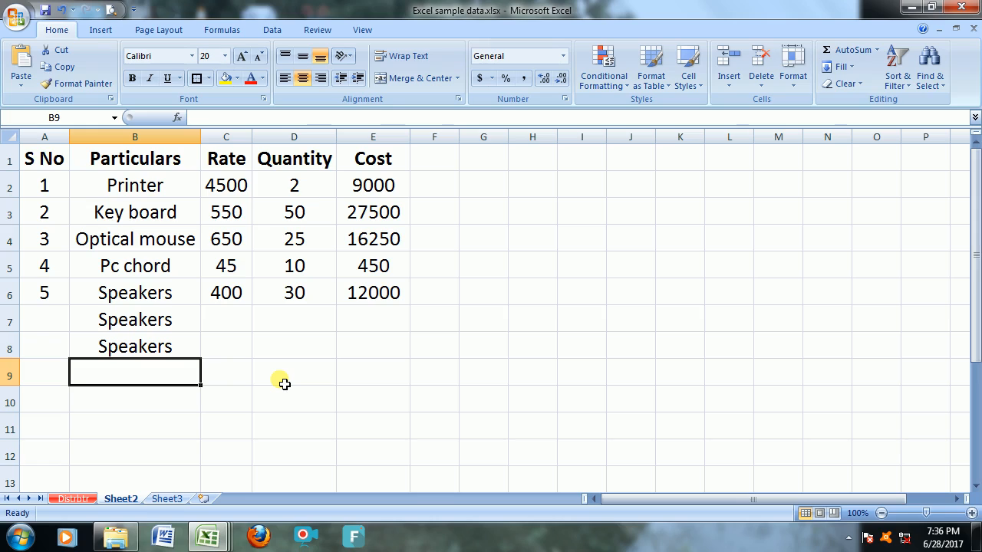
key("Down")
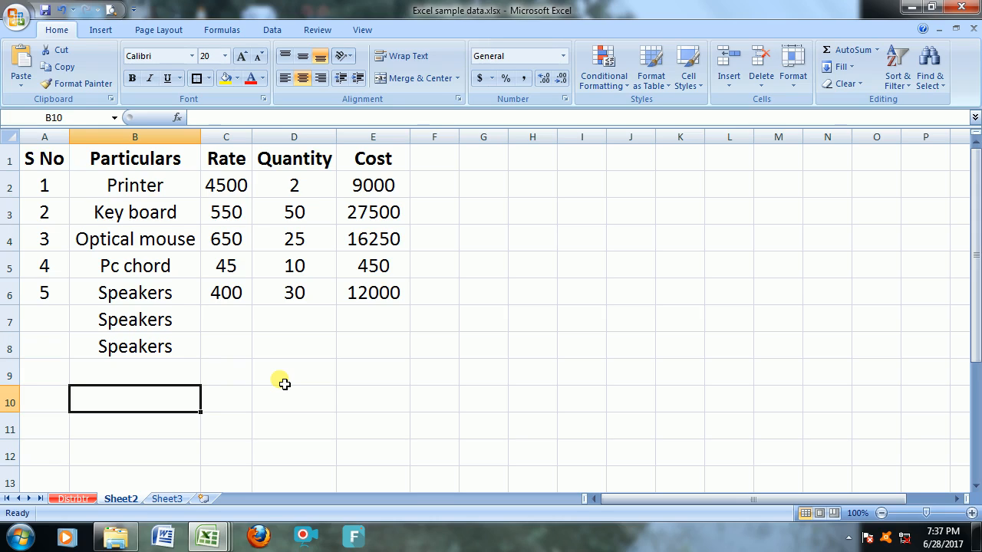
key("Up")
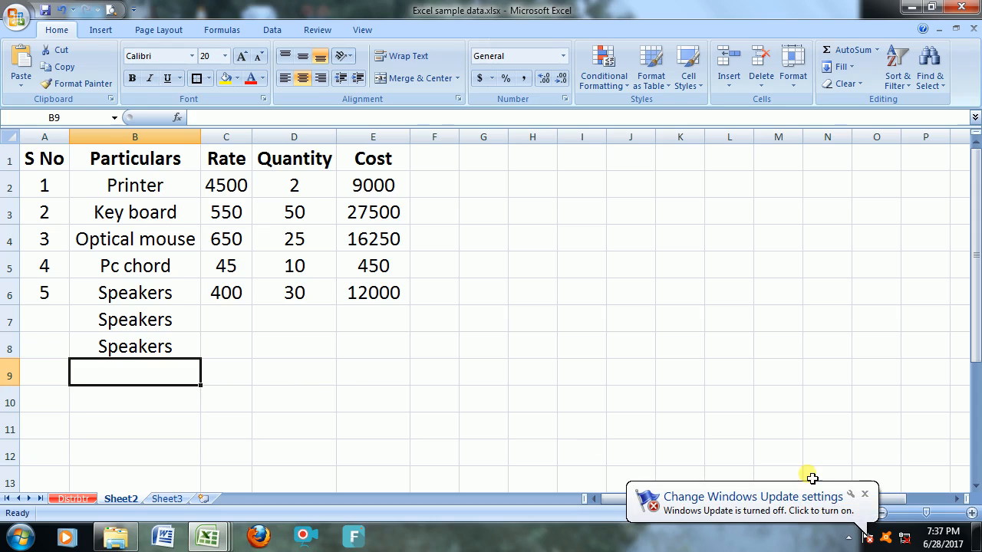
left_click(864, 494)
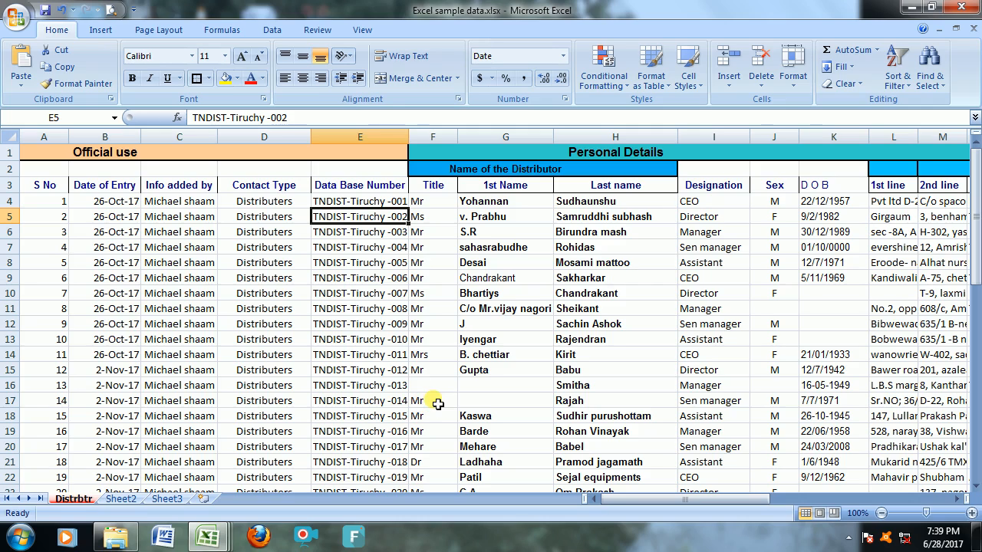
- Look across the Distrbtr sheet's columns as far as the payment details, ending on the first Amount (Rs) cell, AB4
key("Right")
key("Right")
key("Right")
key("Right")
key("Right")
key("Right")
key("Right")
key("Right")
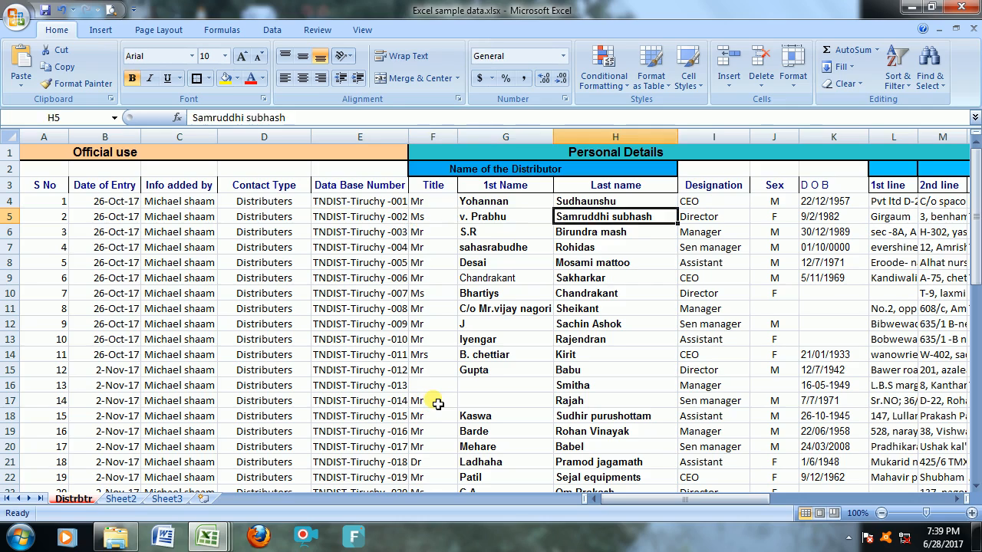
key("Right")
key("Right")
key("Right")
key("Right")
key("Right")
key("Right")
key("Right")
key("Right")
key("Right")
key("Right")
key("Right")
key("Right")
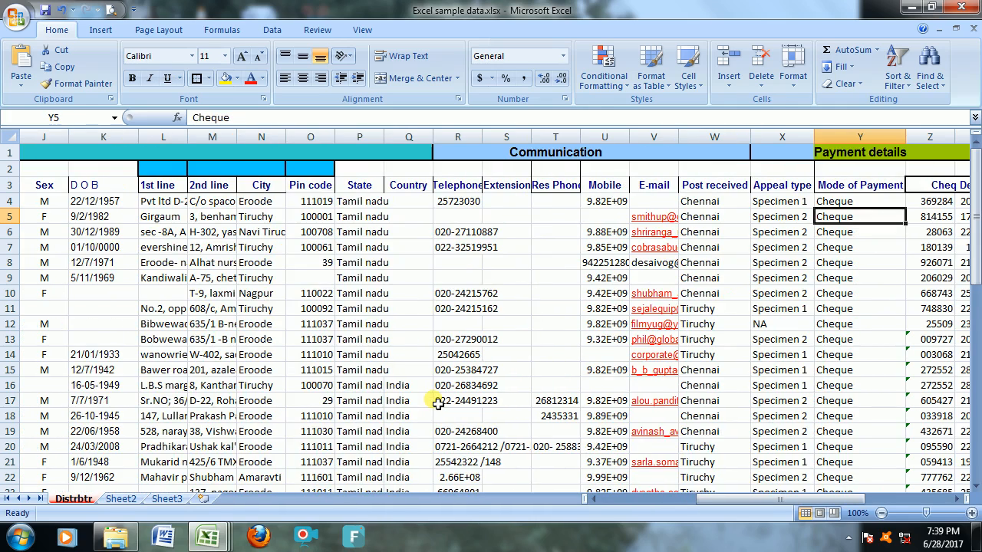
key("Right")
key("Right")
key("Right")
key("Right")
key("Right")
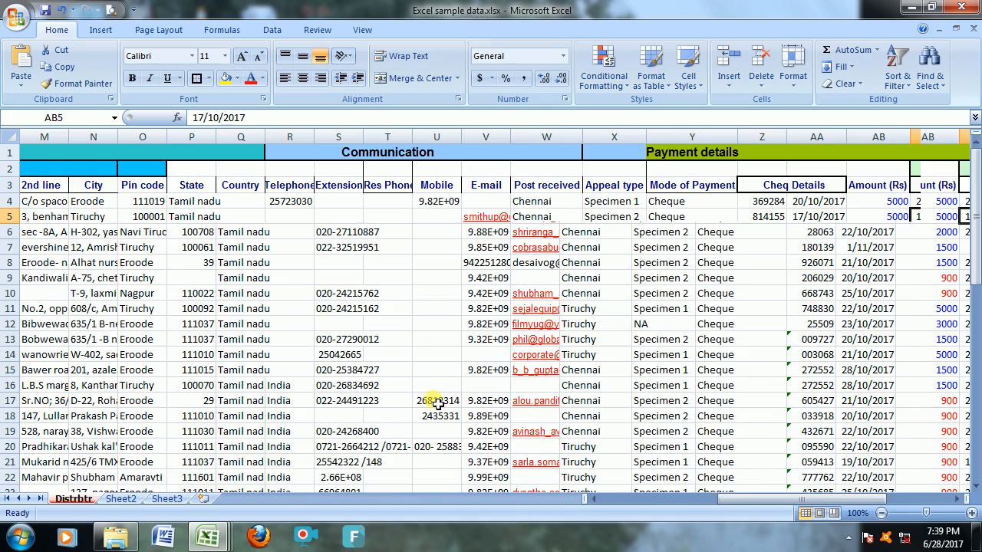
key("Left")
key("Left")
key("Left")
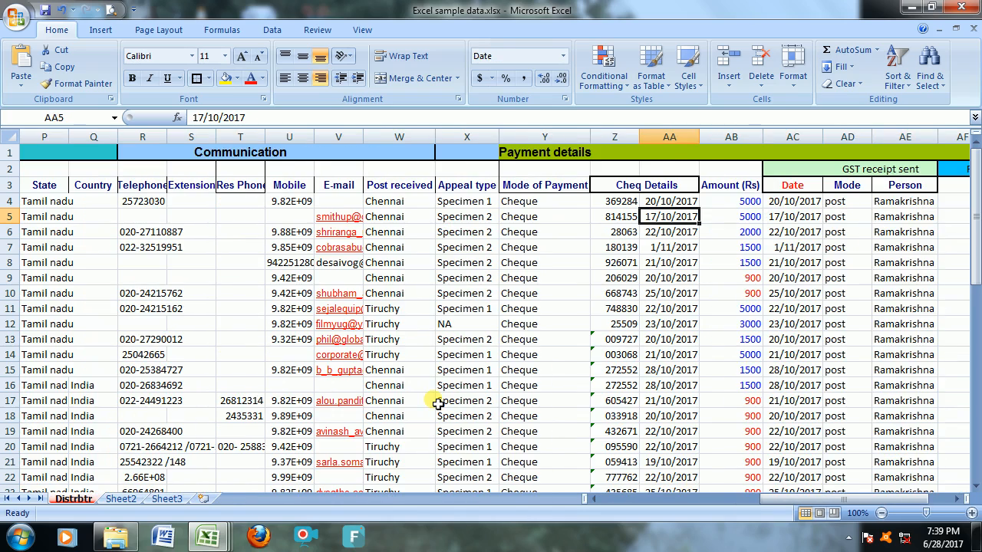
key("Up")
key("Right")
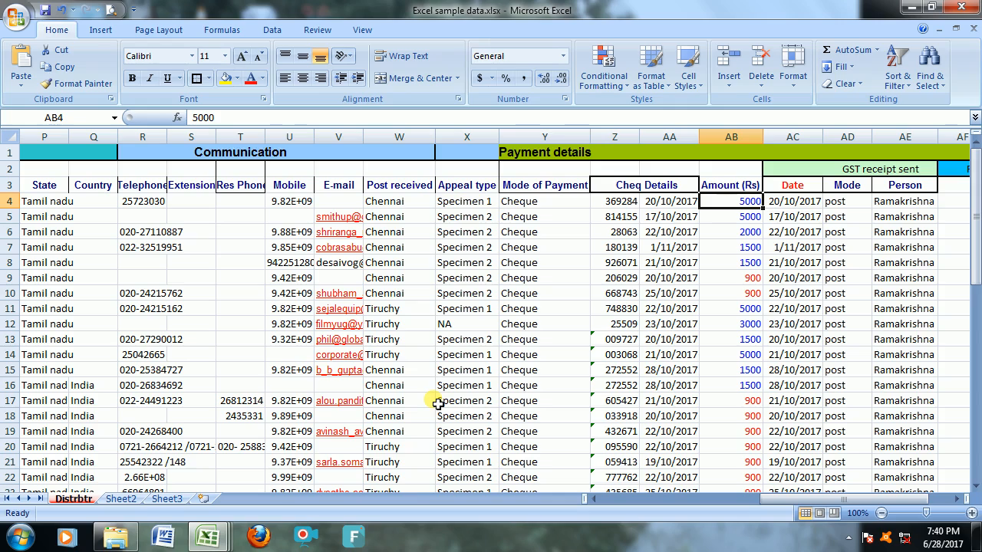
left_click(732, 152)
right_click(732, 152)
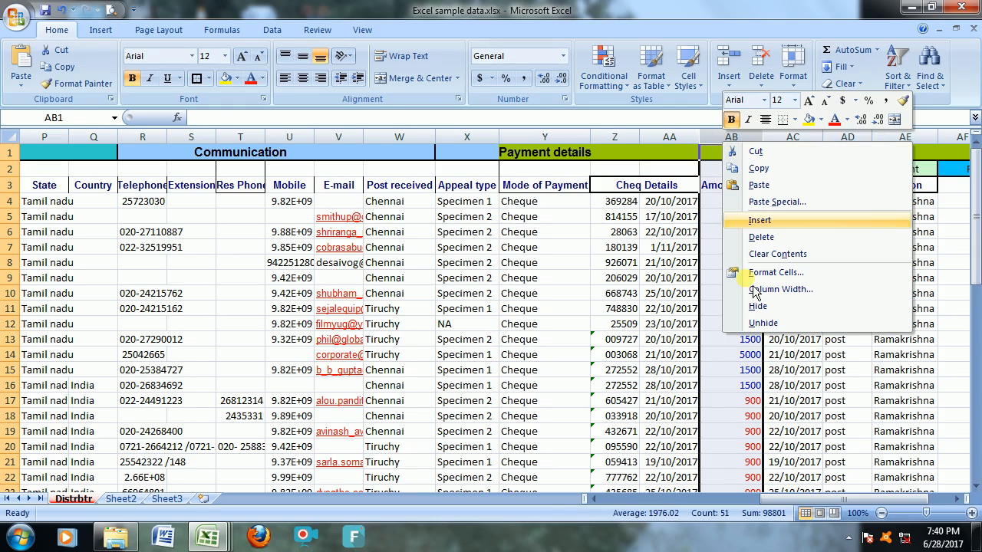
key("Escape")
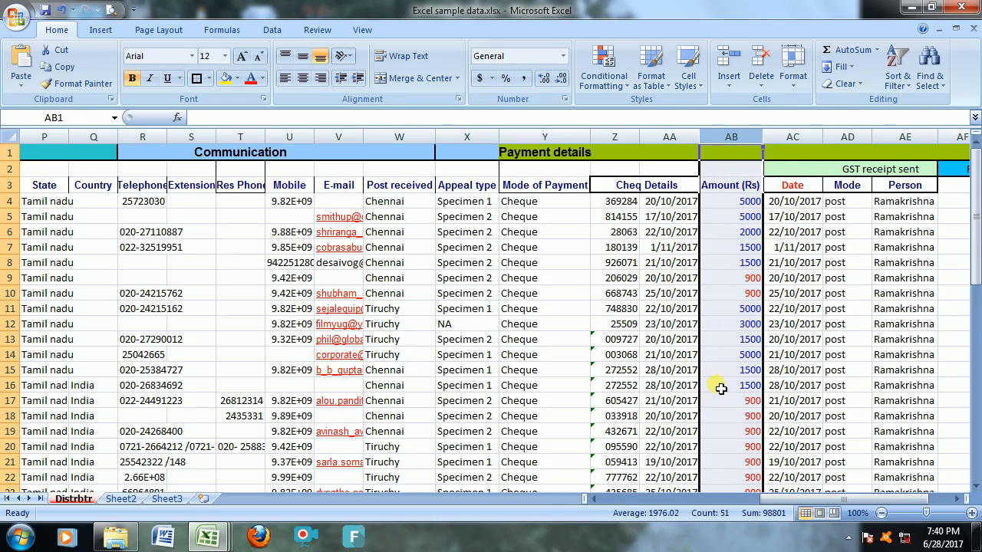
- Select all Amount (Rs) values on the Distrbtr sheet, from AB4 down to AB53
left_click(730, 203)
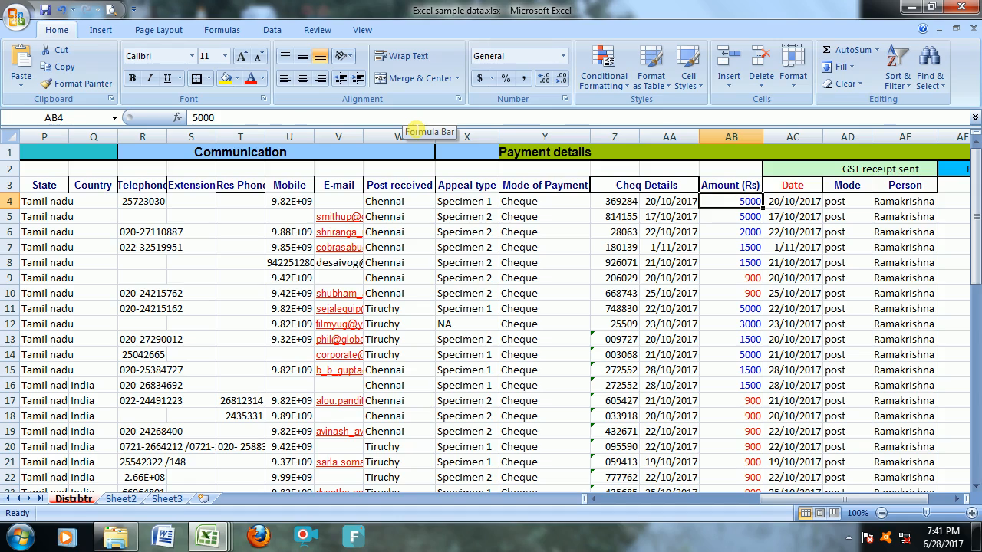
key("shift+Down")
key("shift+Down")
key("shift+Down")
key("shift+Down")
key("shift+Down")
key("shift+Down")
key("shift+Down")
key("shift+Down")
key("shift+Down")
key("shift+Down")
key("shift+Down")
key("shift+Down")
key("shift+Down")
key("shift+Down")
key("shift+Down")
key("shift+Down")
key("shift+Down")
key("shift+Down")
key("shift+Down")
key("shift+Down")
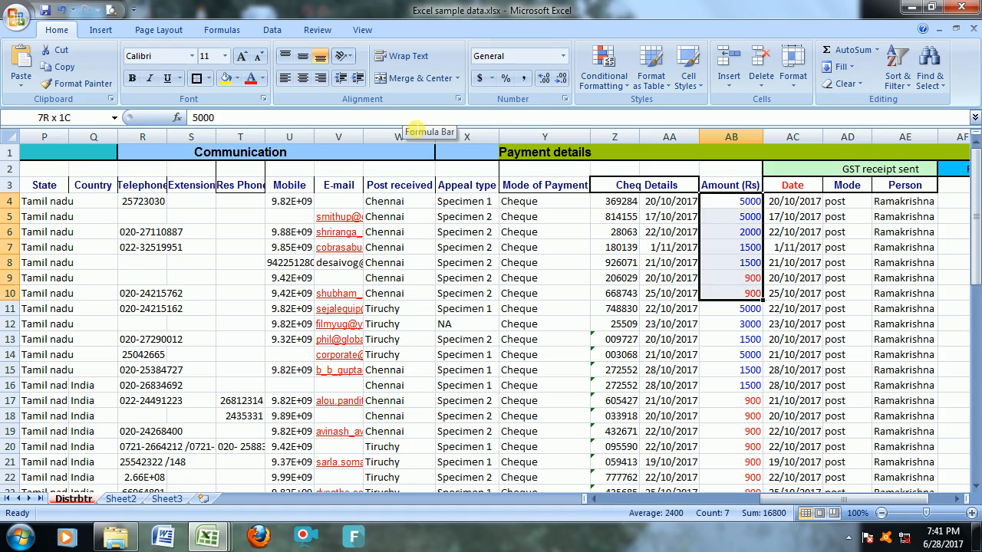
key("shift+Down")
key("shift+Down")
key("shift+Down")
key("shift+Down")
key("shift+Down")
key("shift+Down")
key("shift+Down")
key("shift+Down")
key("shift+Down")
key("shift+Down")
key("shift+Down")
key("shift+Down")
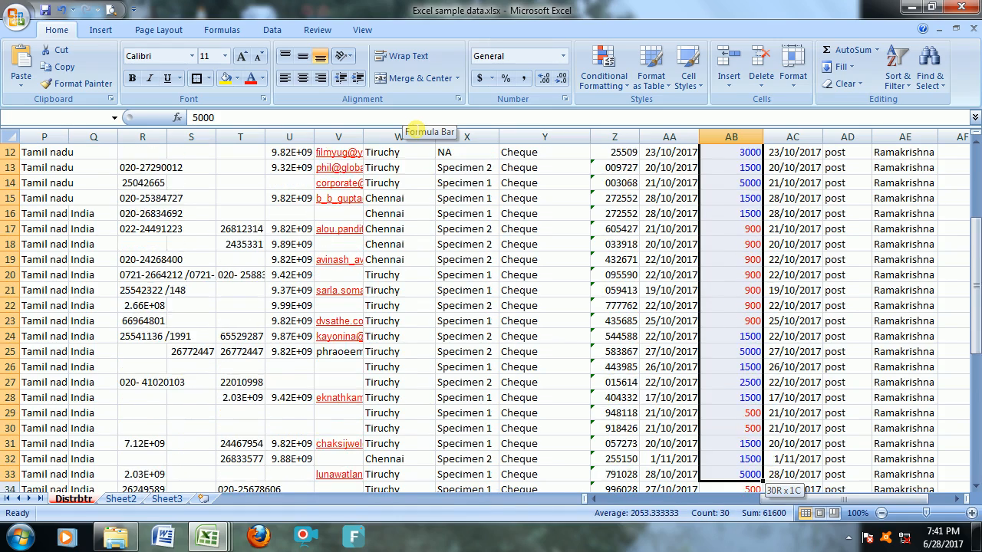
key("shift+Down")
key("shift+Down")
key("shift+Down")
key("shift+Down")
key("shift+Down")
key("shift+Down")
key("shift+Down")
key("shift+Down")
key("shift+Down")
key("shift+Down")
key("shift+Down")
key("shift+Down")
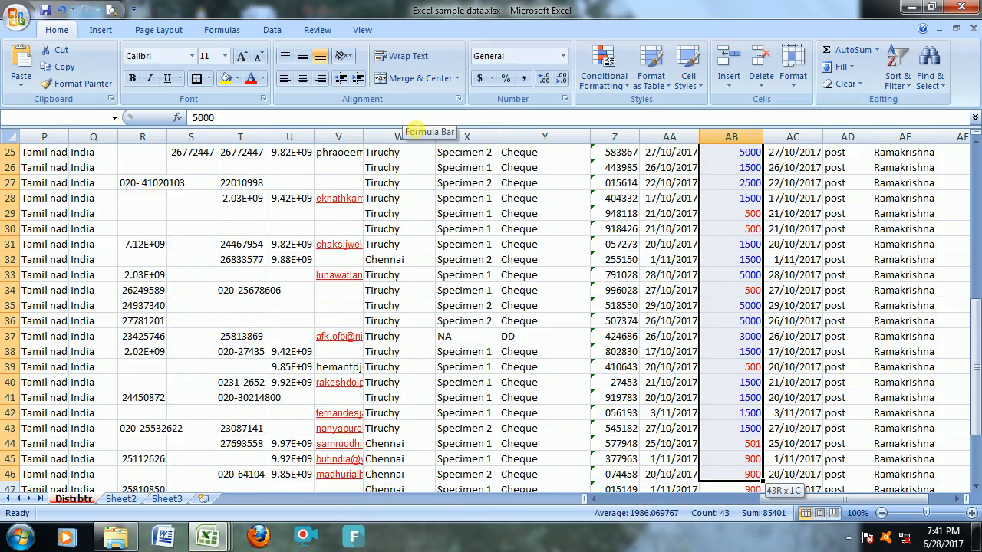
key("shift+Down")
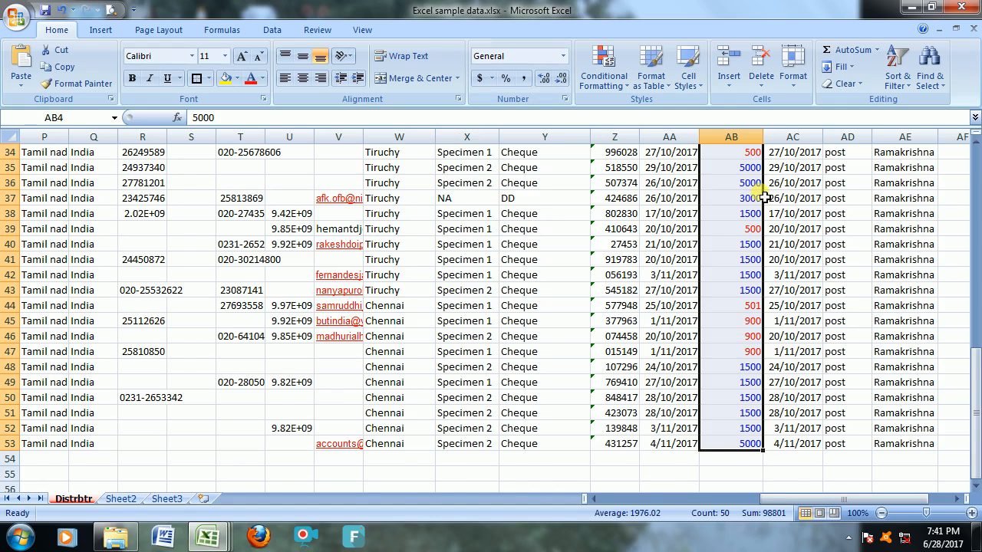
- Open the Format Cells font settings for the selected amounts and close them without changing anything
scroll(764, 197, "up", 4)
scroll(765, 197, "up", 7)
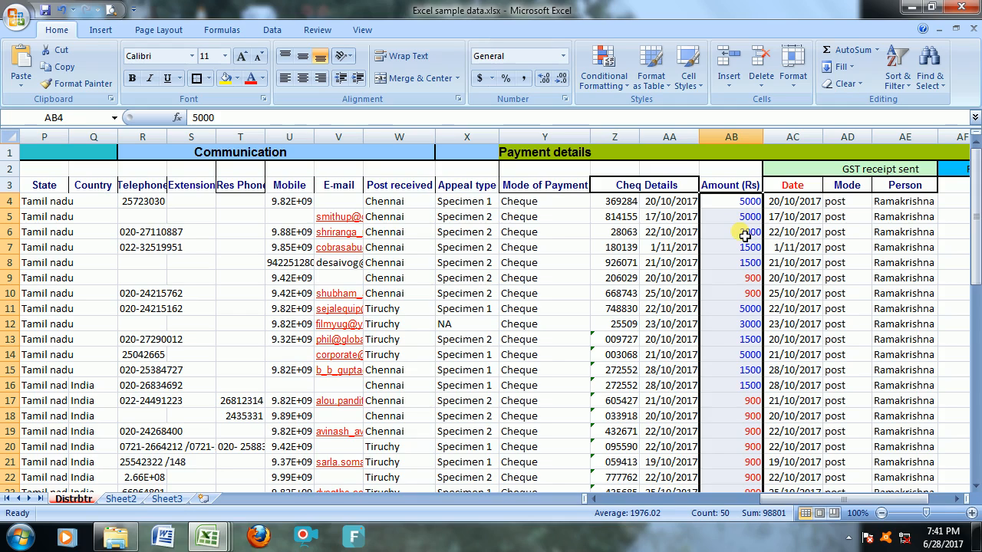
key("ctrl+shift+f")
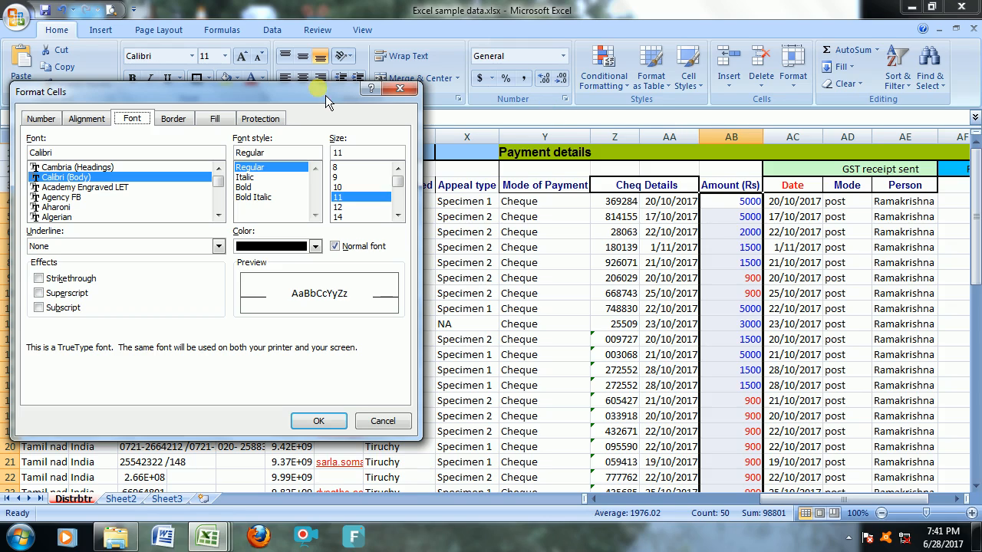
left_click(399, 91)
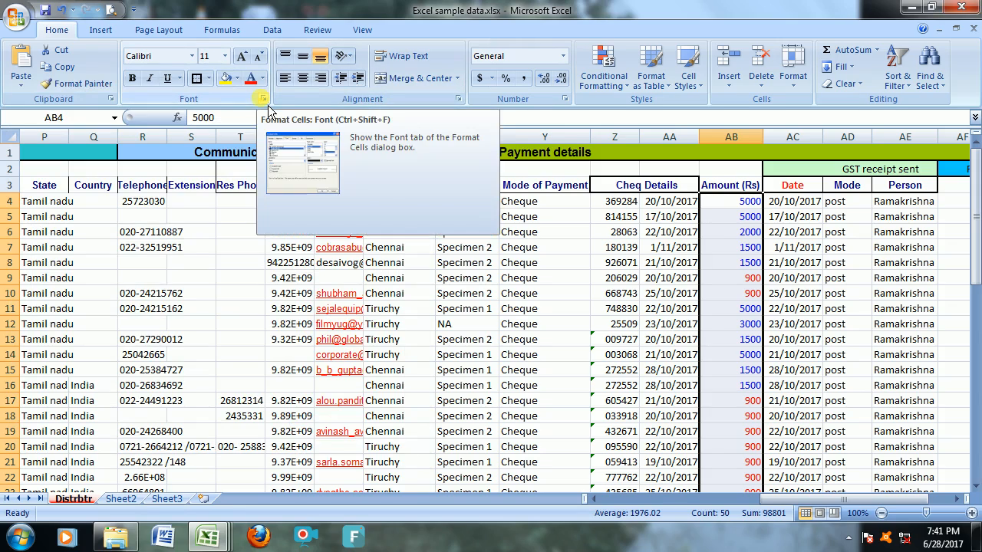
- Hide the selected Amount (Rs) values by replacing their General number format with the custom format code ;;;
left_click(264, 100)
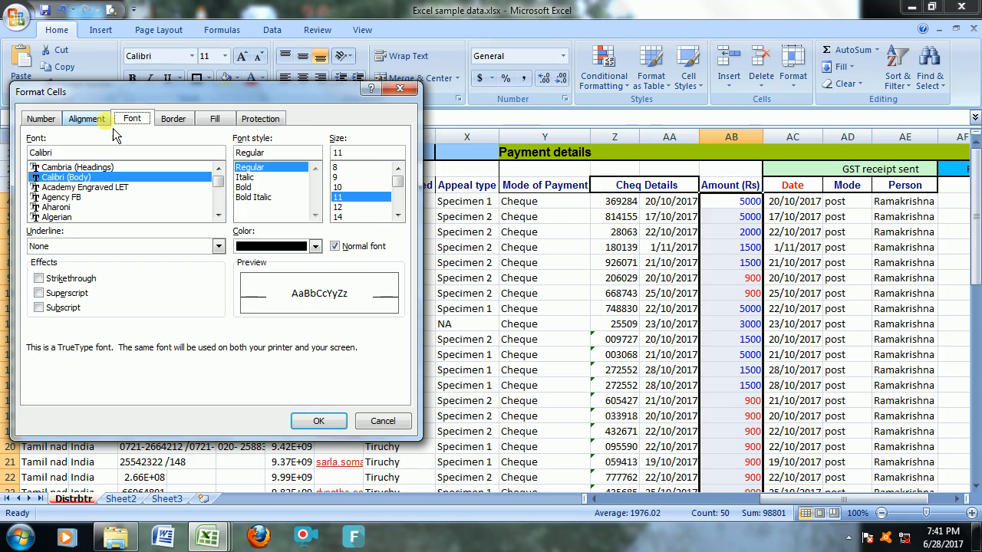
left_click(43, 122)
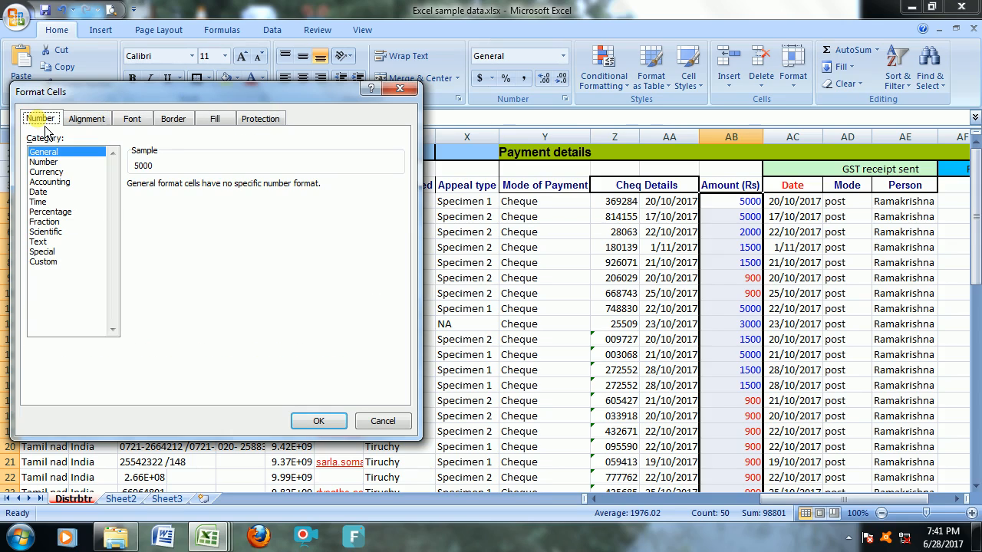
left_click(54, 263)
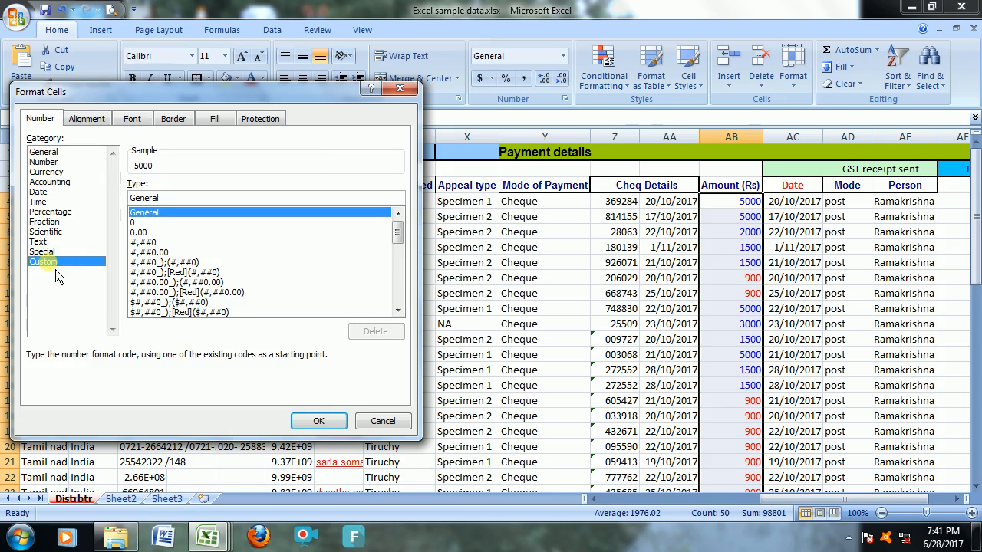
left_click(189, 200)
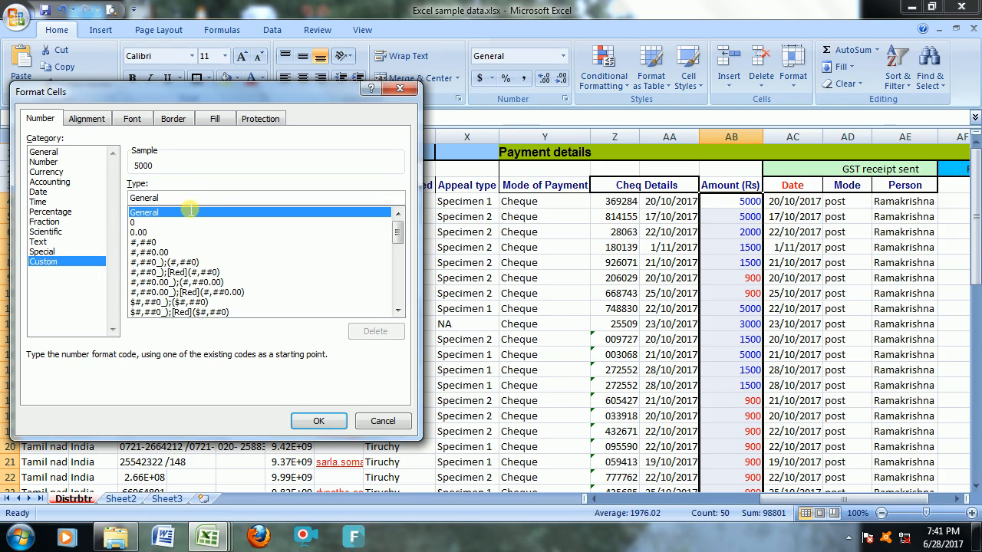
key("BackSpace")
key("BackSpace")
key("BackSpace")
key("BackSpace")
key("BackSpace")
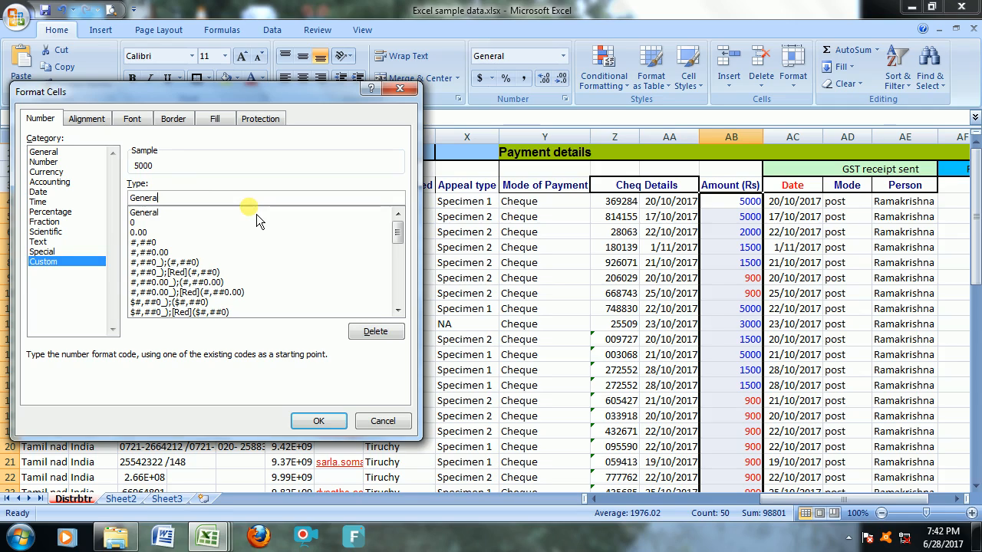
key("BackSpace")
key("BackSpace")
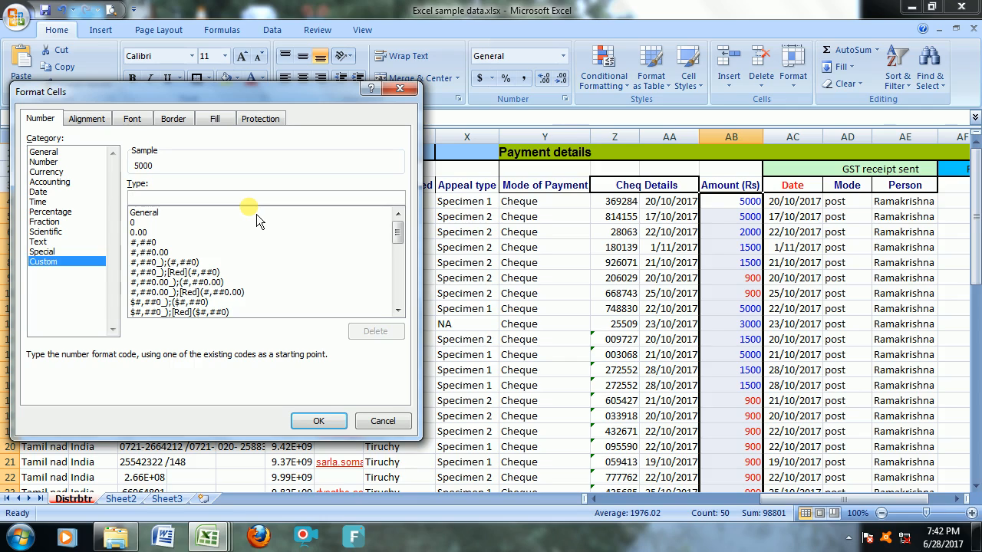
type(";;;")
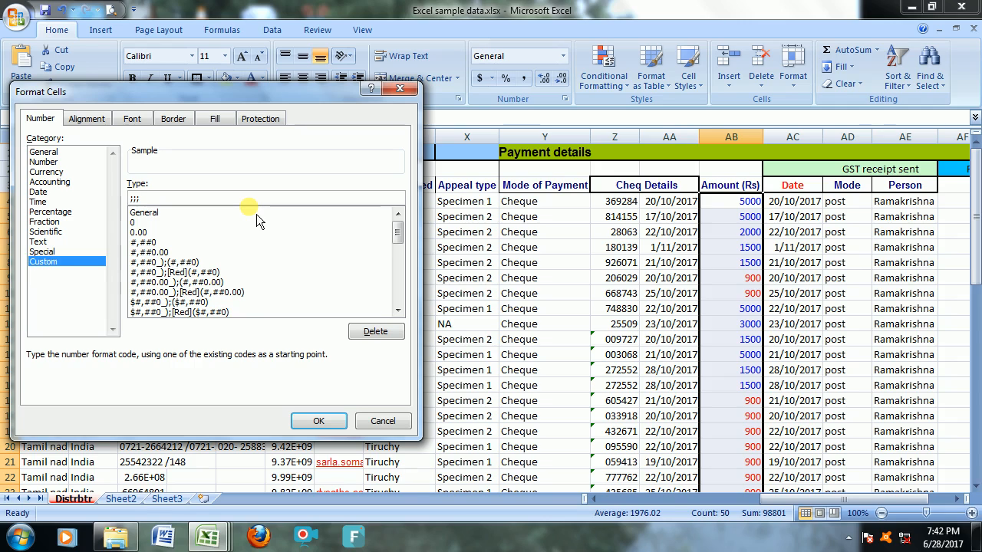
key("Return")
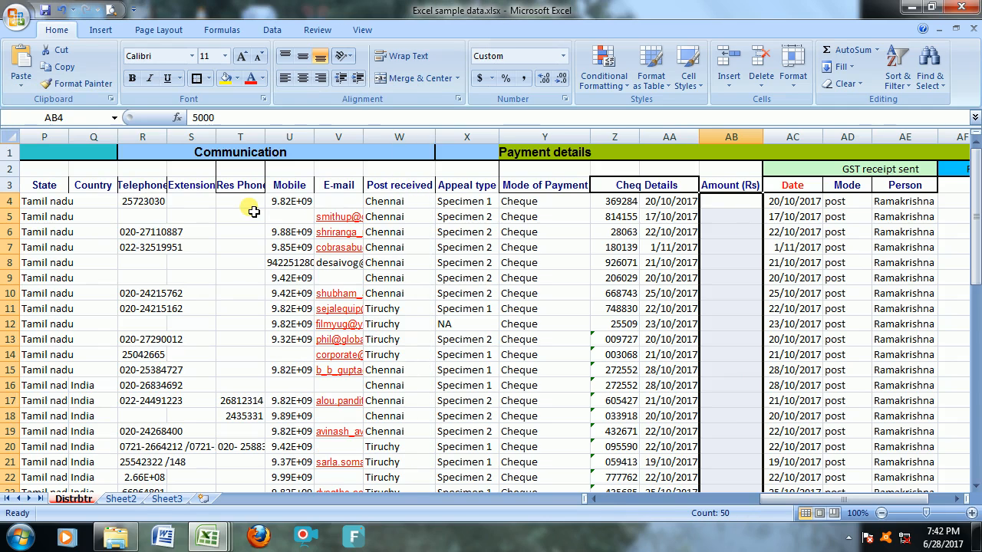
- Check the underlying contents of the hidden amounts in cells AB4, AB13 and AB10 without changing them
left_click(625, 294)
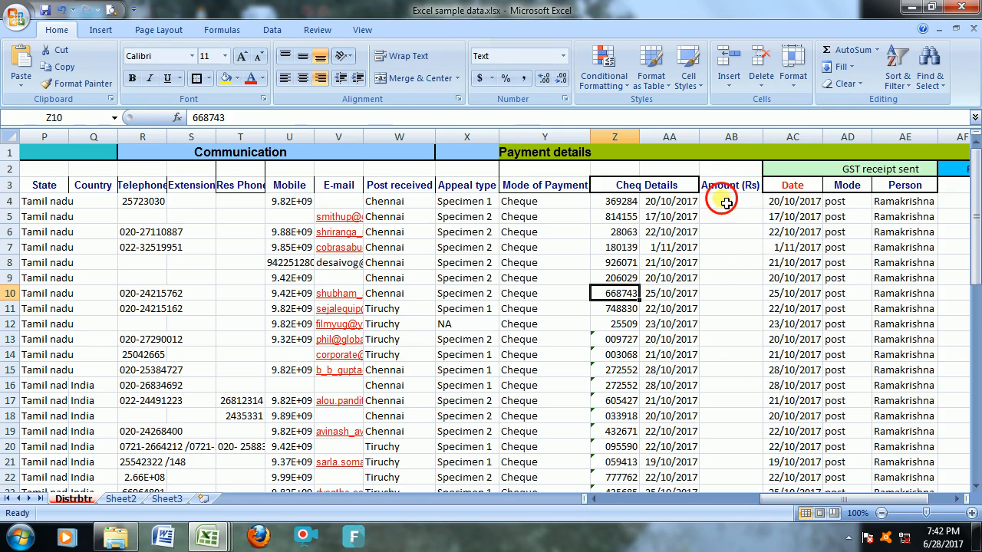
left_click(721, 201)
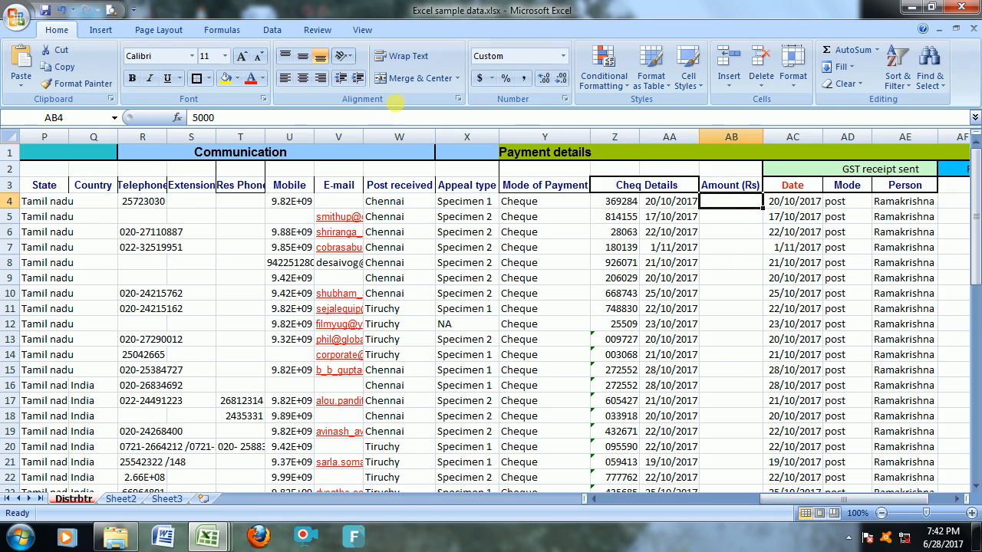
left_click(226, 117)
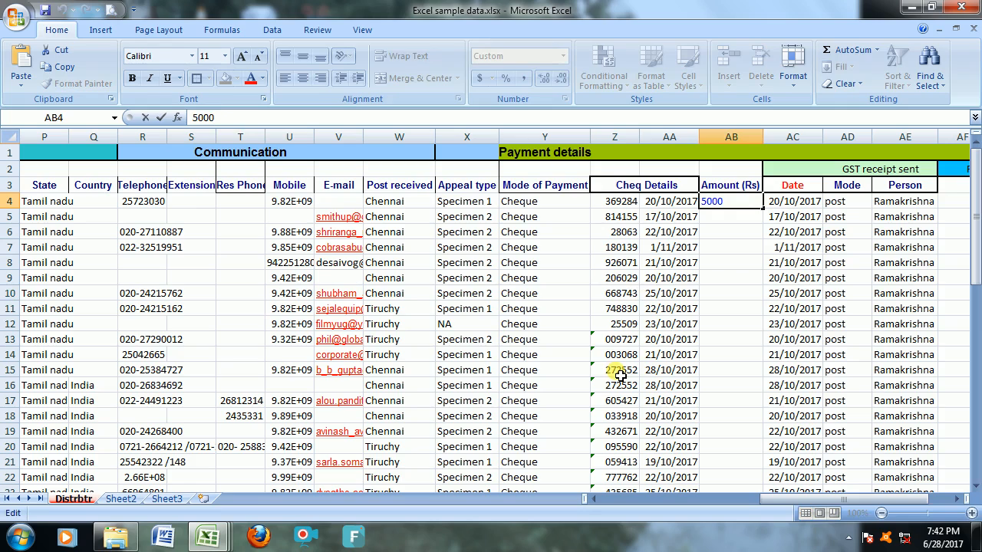
left_click(733, 339)
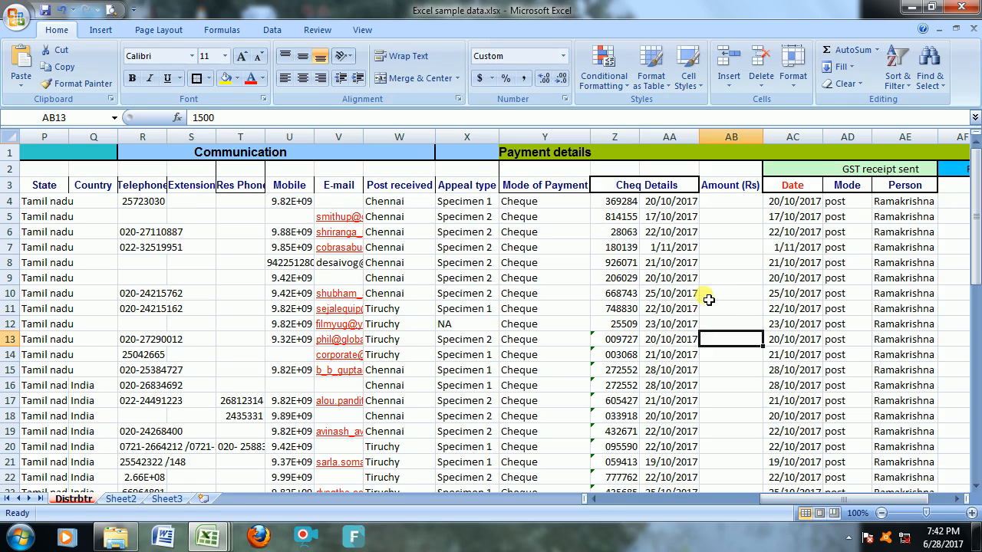
left_click(711, 296)
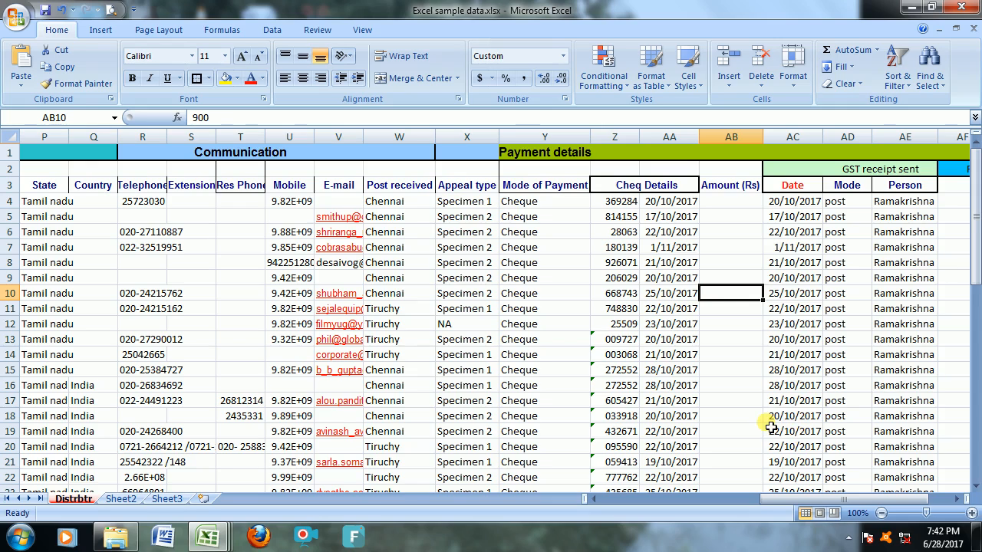
- Inspect the cell contents along row 12 across the payment details, ending on the hidden amount in AB12
key("Down")
key("Down")
key("Left")
key("Left")
key("Left")
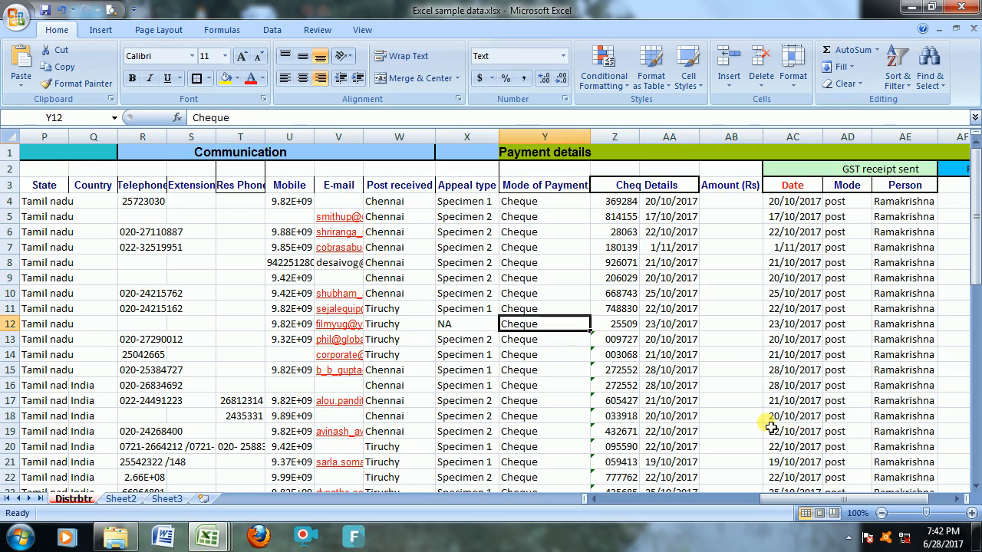
key("Left")
key("Left")
key("Right")
key("Right")
key("Right")
key("Right")
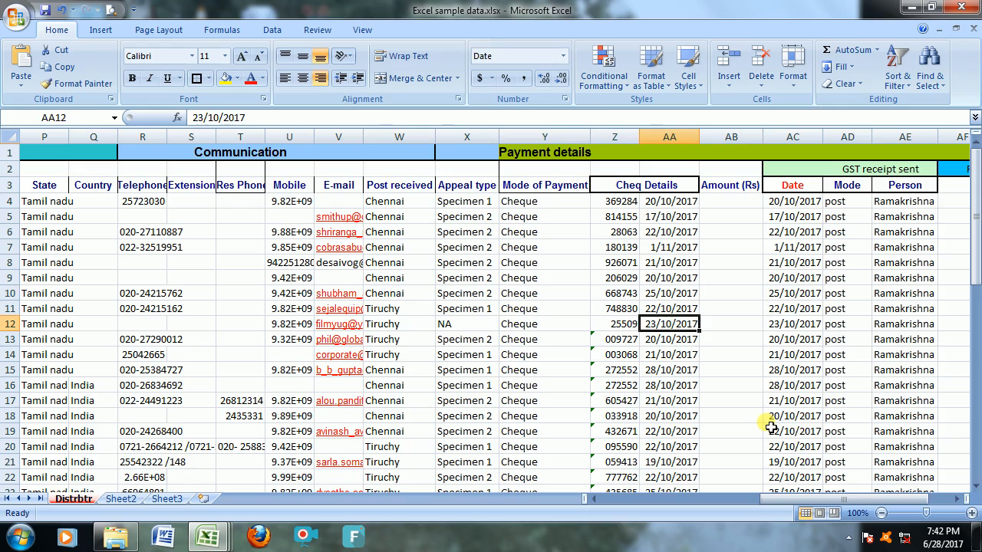
key("Right")
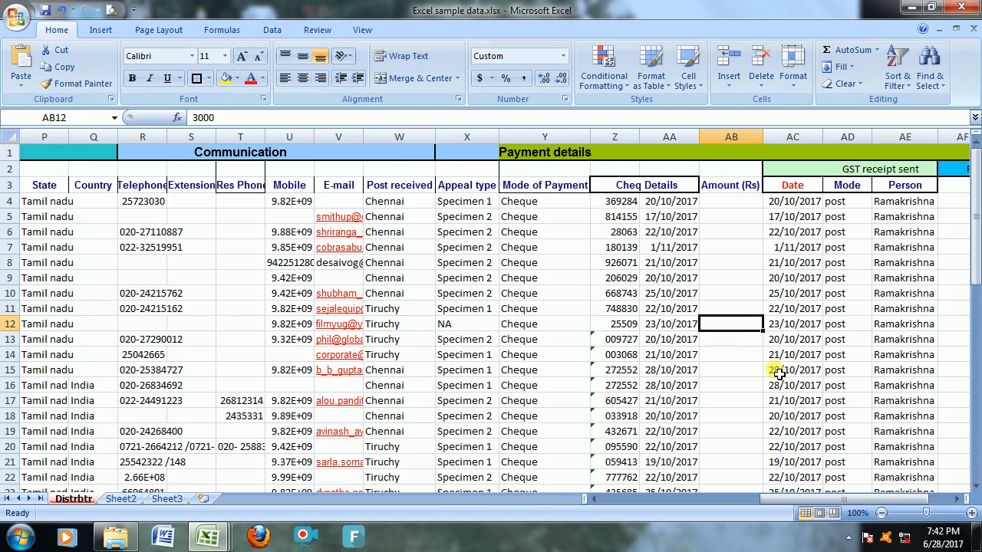
- Unhide the Amount (Rs) values in AB4 to AB15 by clearing their ;;; custom number format code
scroll(779, 372, "down", 3)
scroll(779, 372, "up", 3)
left_click_drag(719, 202, 737, 374)
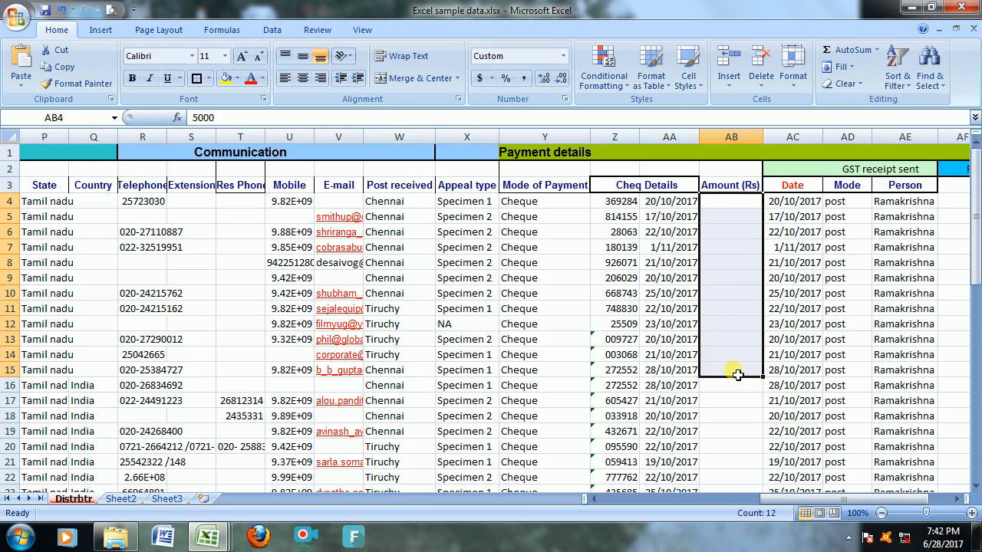
key("ctrl+1")
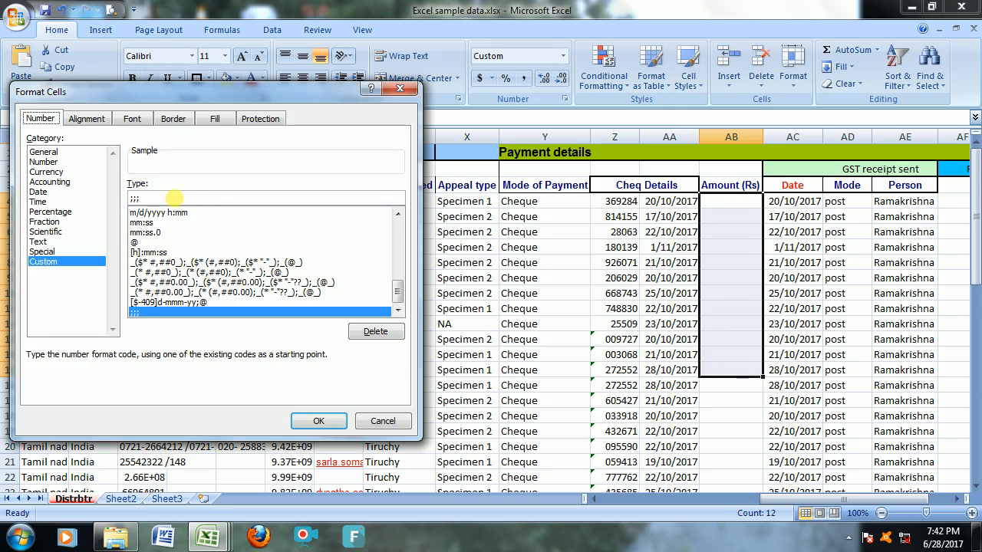
left_click(175, 199)
key("BackSpace")
key("BackSpace")
key("BackSpace")
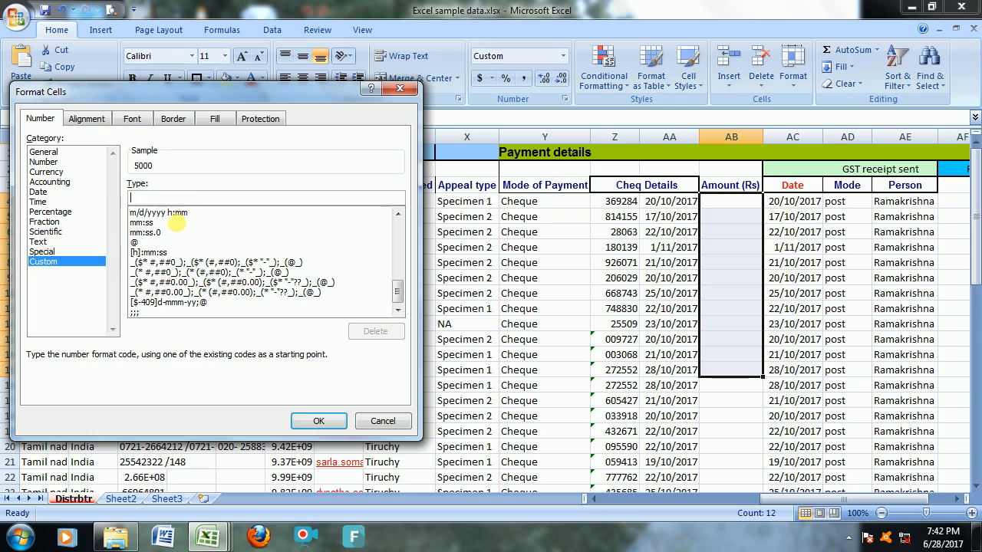
left_click(315, 423)
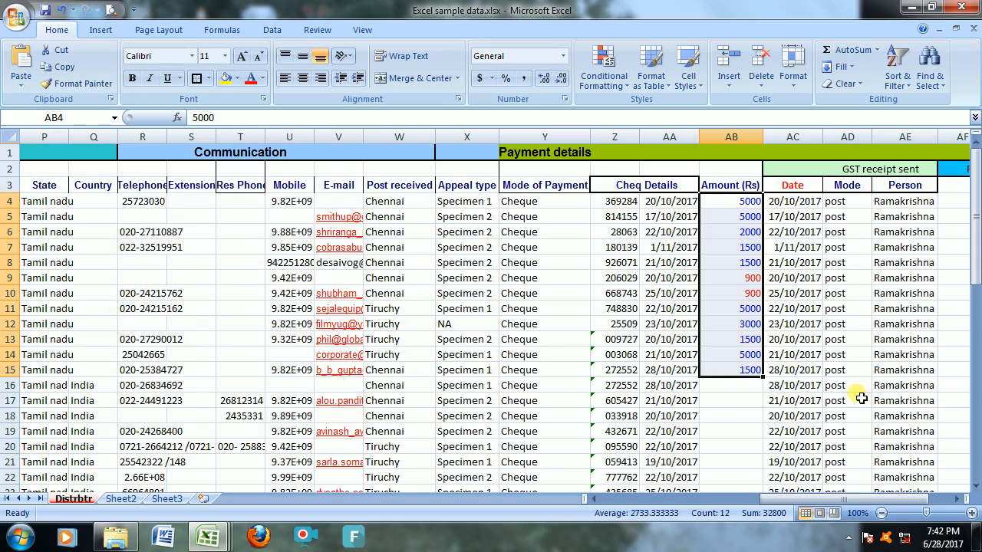
- Select the Amount (Rs) values from AB4 down to AB14
left_click(752, 400)
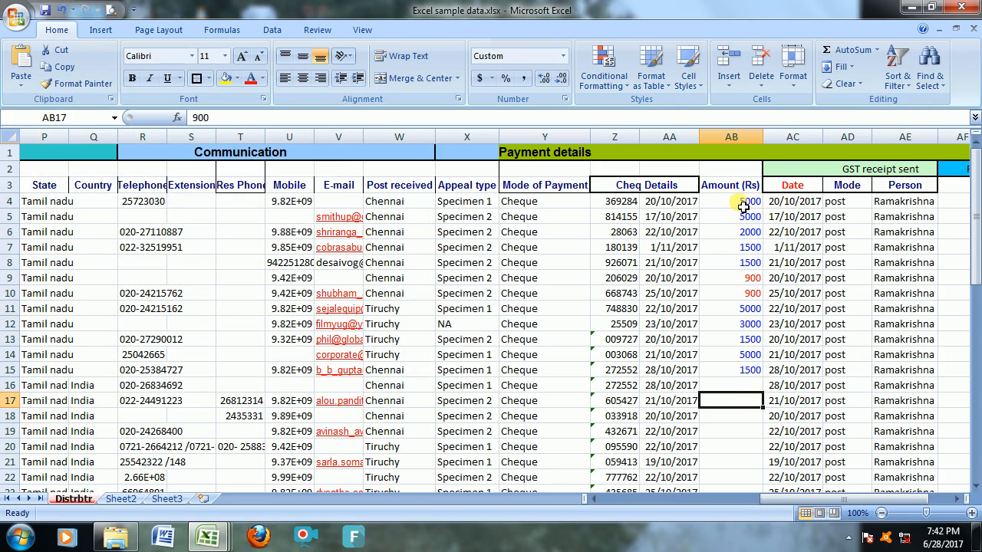
left_click_drag(742, 206, 738, 356)
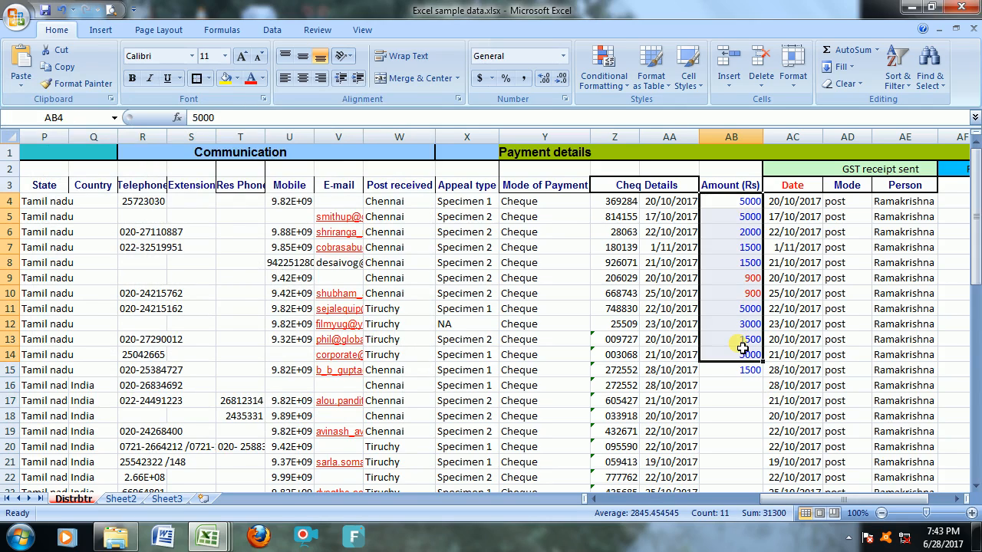